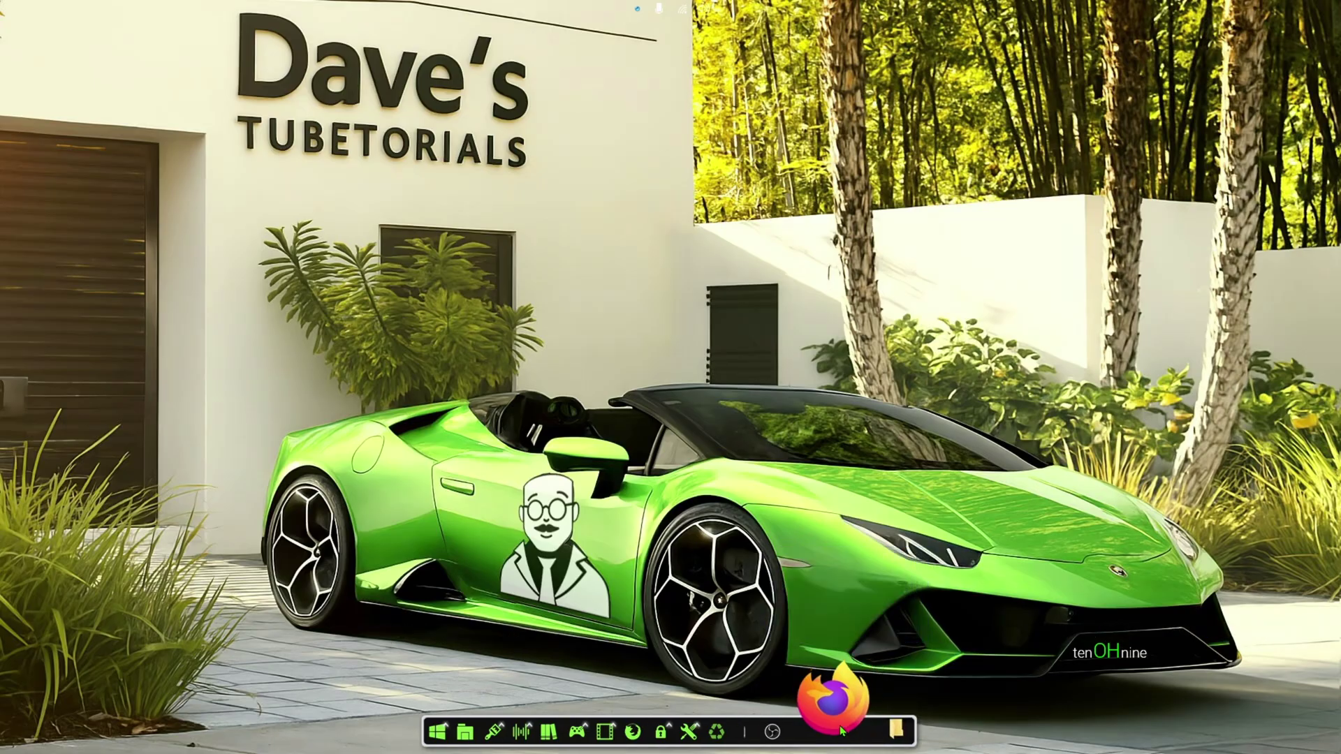
Review the M64Py 0.3.0 GitHub release downloads, then open the folder holding m64py-0.3.0-x86_64-setup.exe.
click(841, 730)
scroll(526, 599, down, 1)
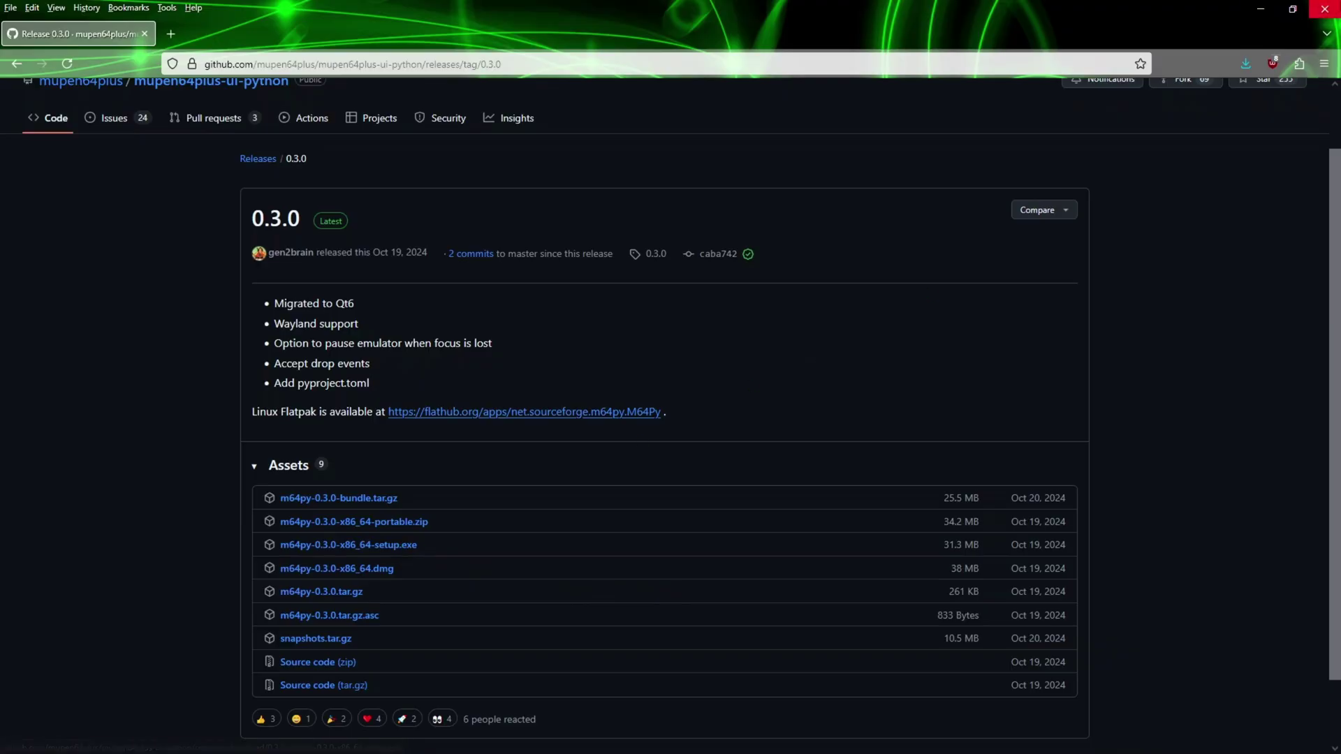
click(1324, 9)
click(858, 730)
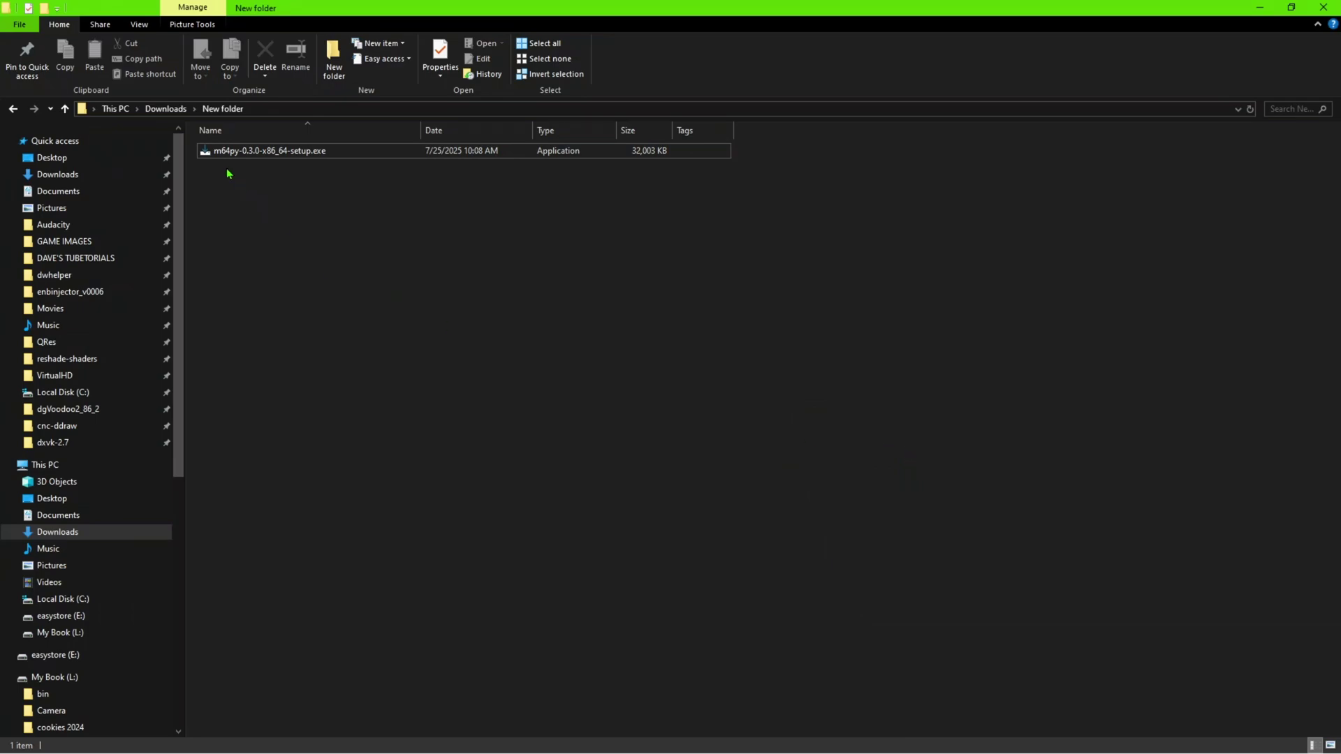
Run the M64Py installer, accept the license and keep the default C:\Program Files\M64Py folder.
double_click(240, 152)
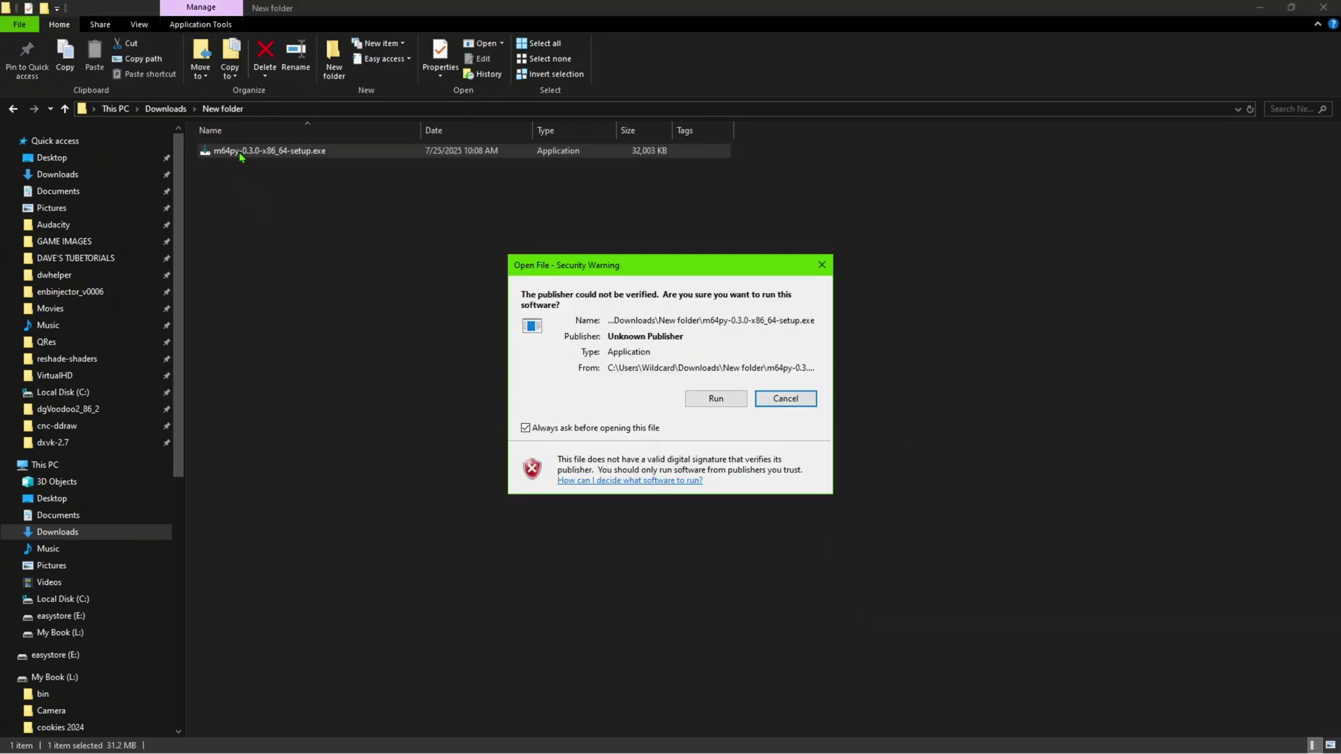
click(705, 403)
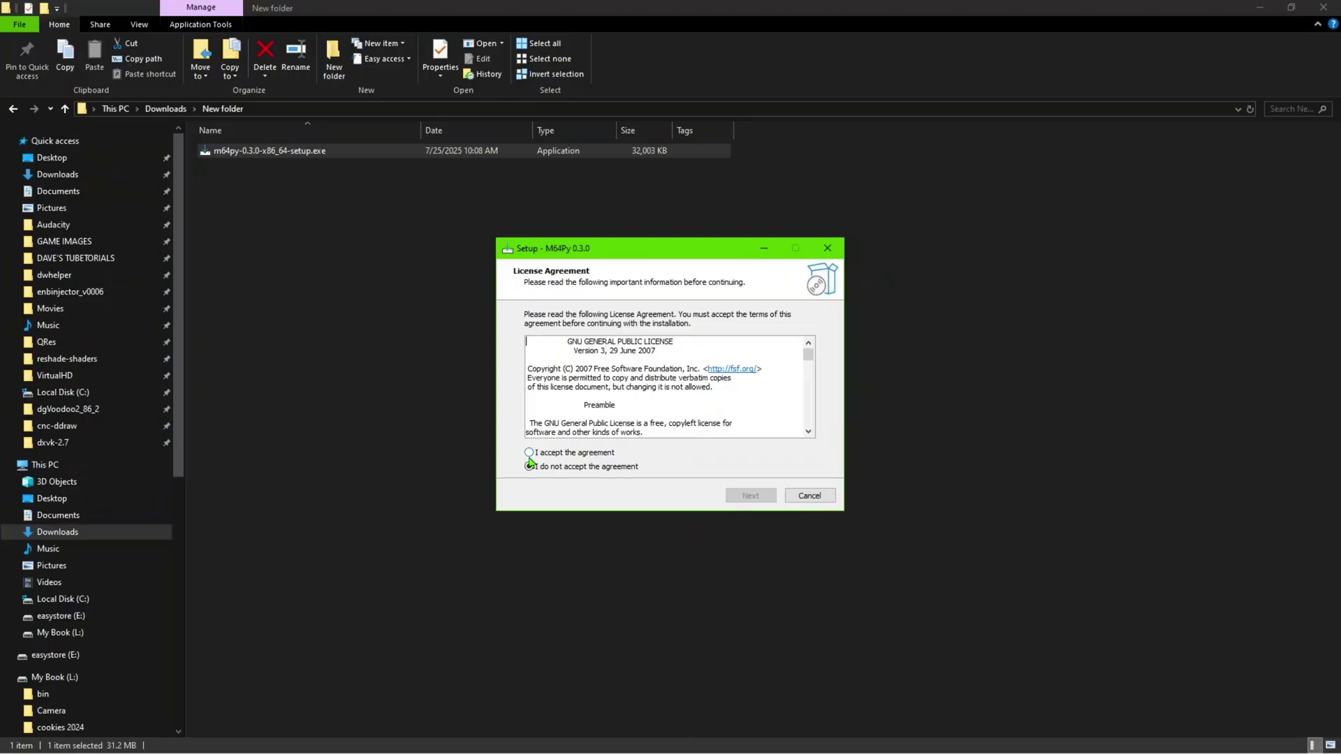
click(536, 455)
click(763, 496)
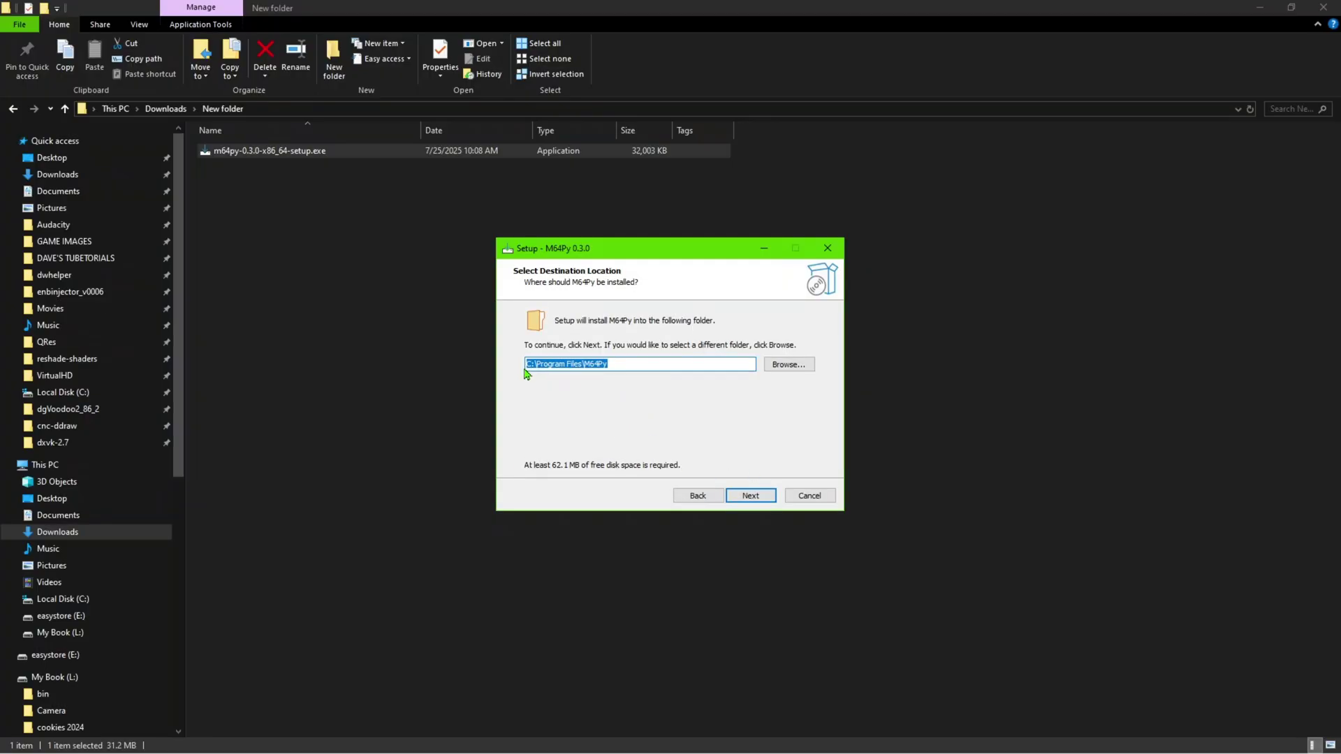
click(752, 496)
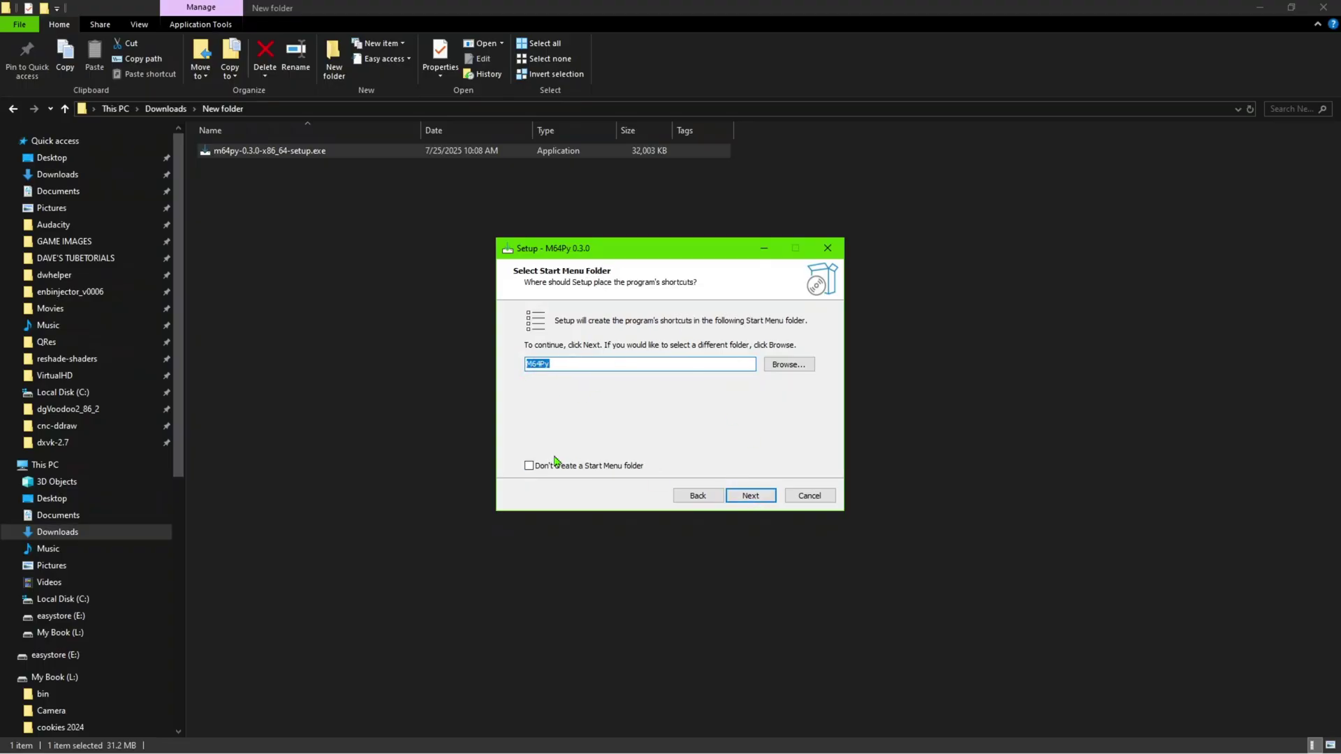
Skip the Start Menu folder, add a desktop shortcut, install, and launch M64Py.
click(573, 466)
click(762, 501)
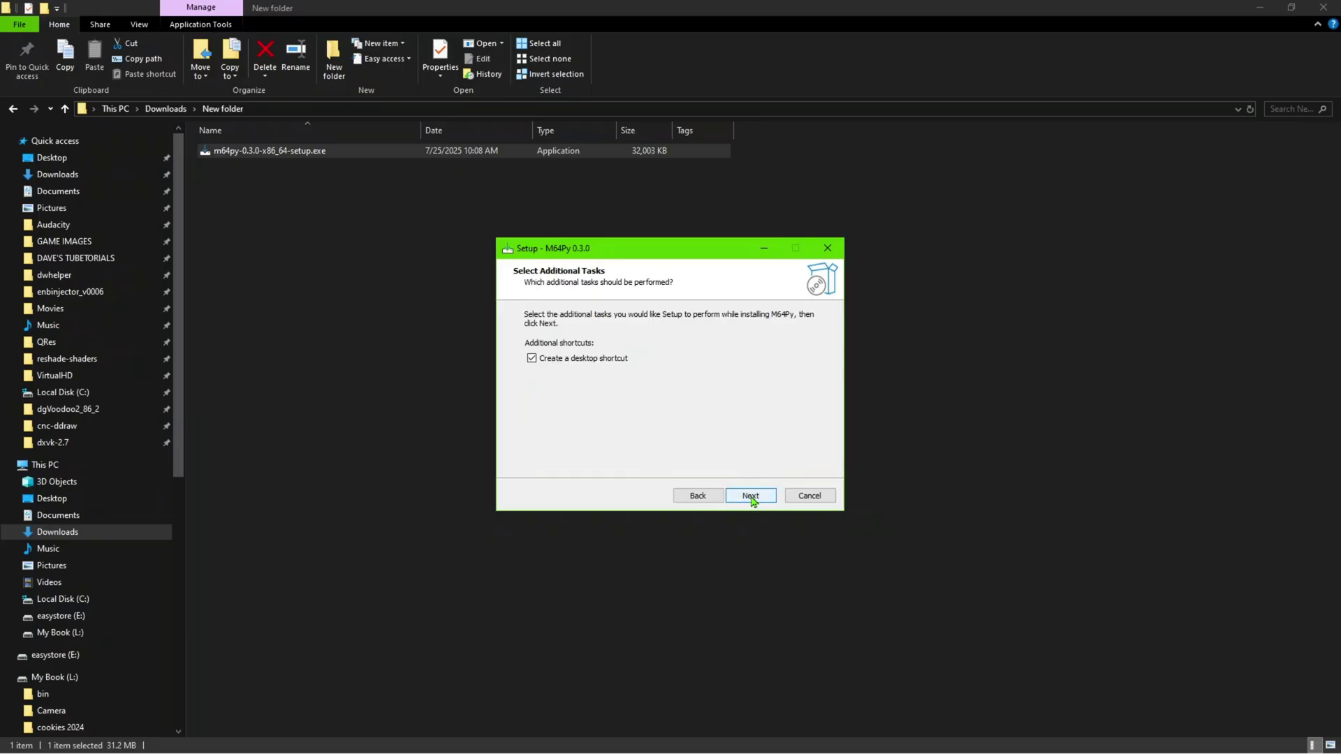
click(588, 361)
click(758, 496)
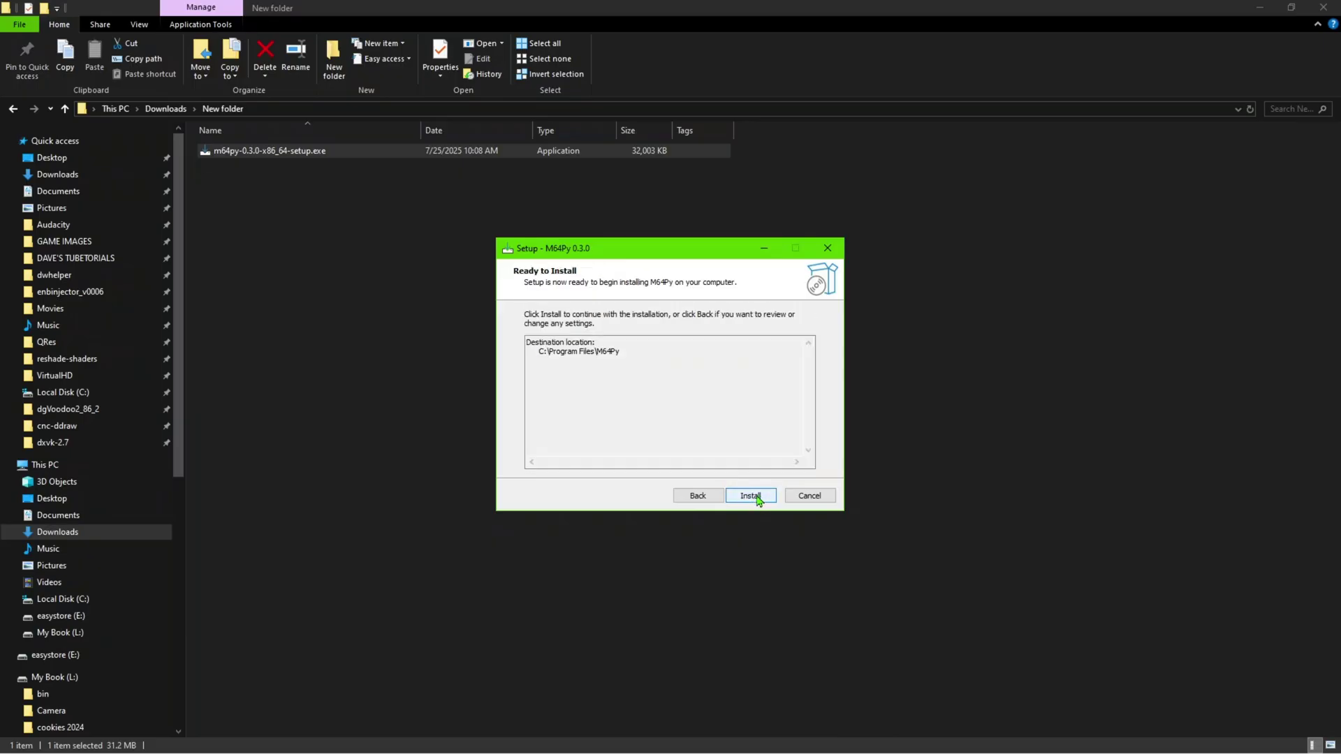
click(757, 498)
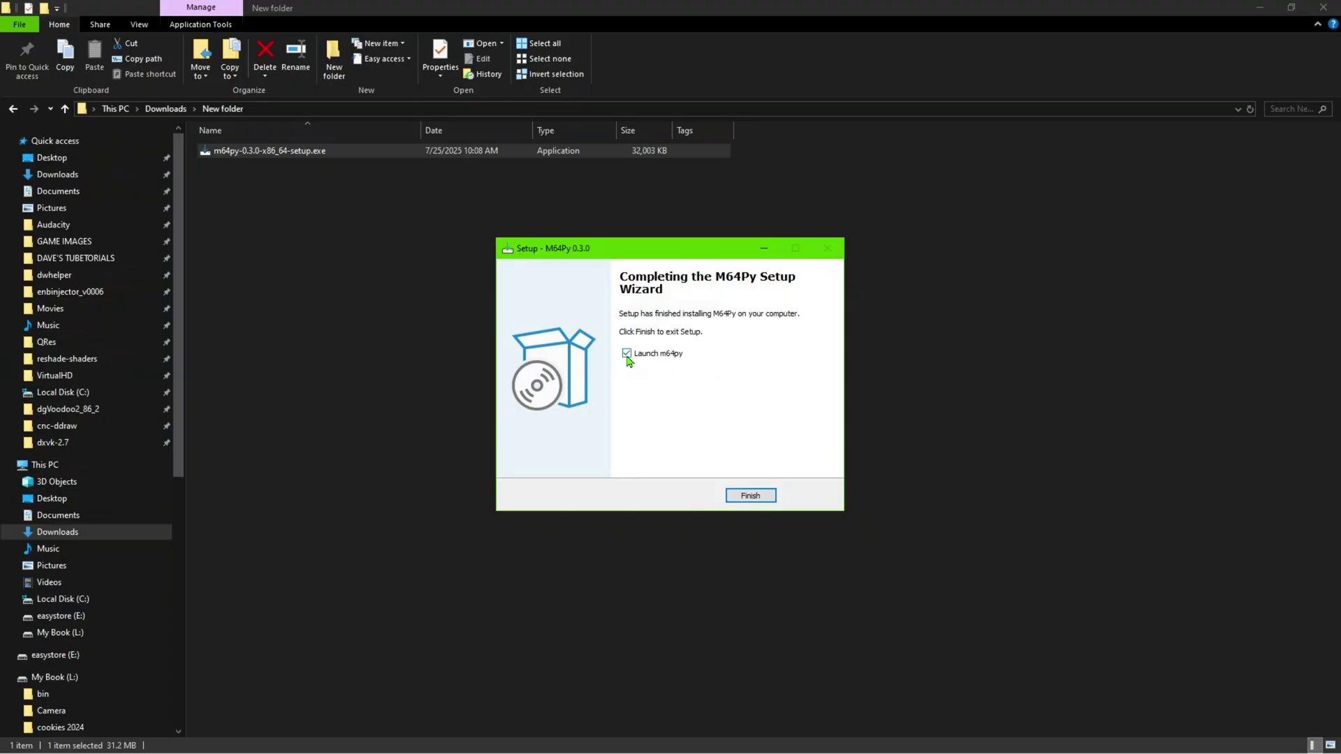
click(750, 496)
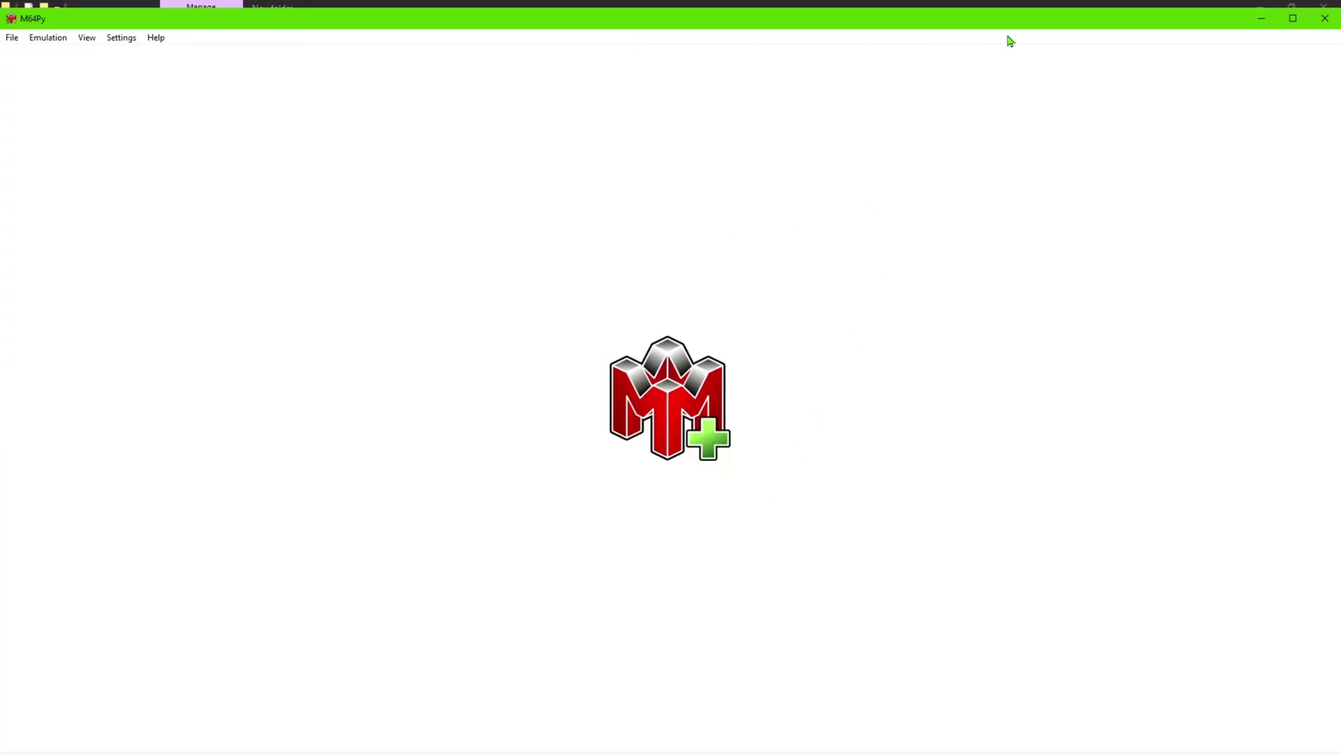
Maximize M64Py, open the ROM list, preview Asteroids Hyper 64, and close the list unloaded.
double_click(1128, 25)
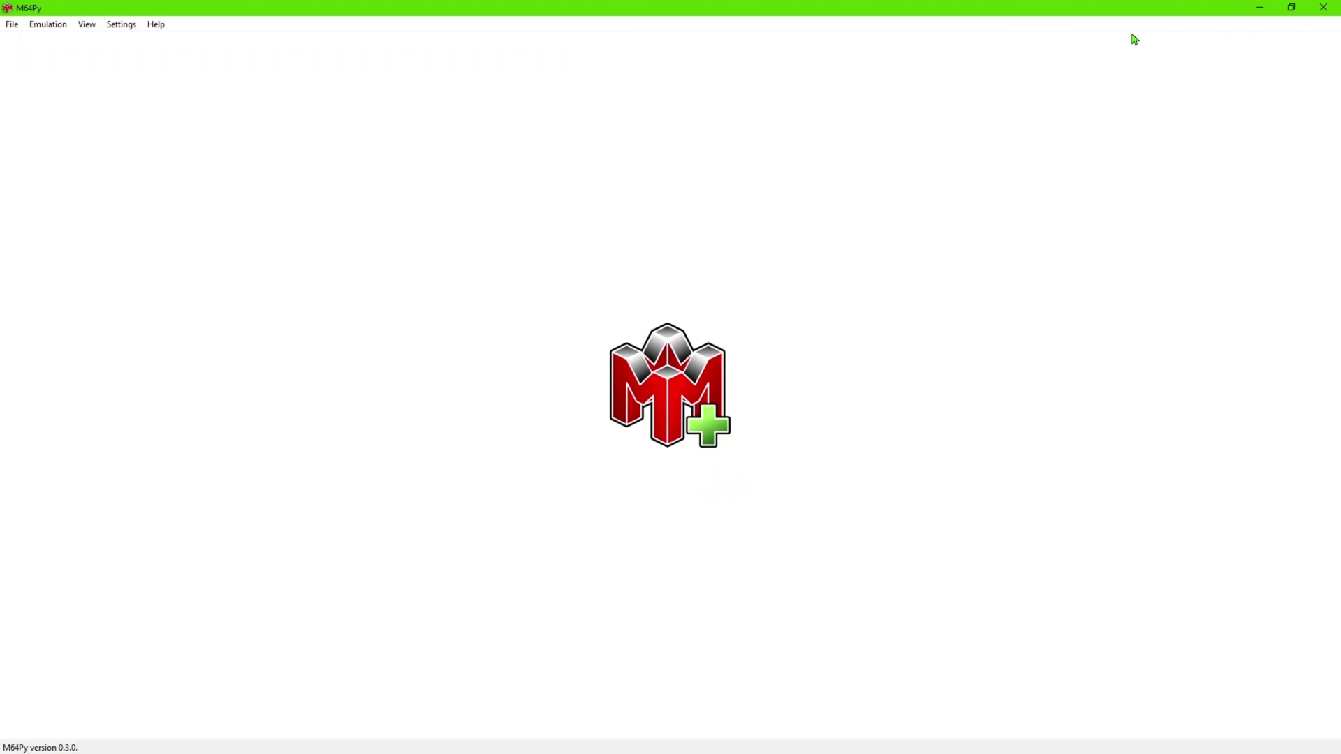
click(11, 26)
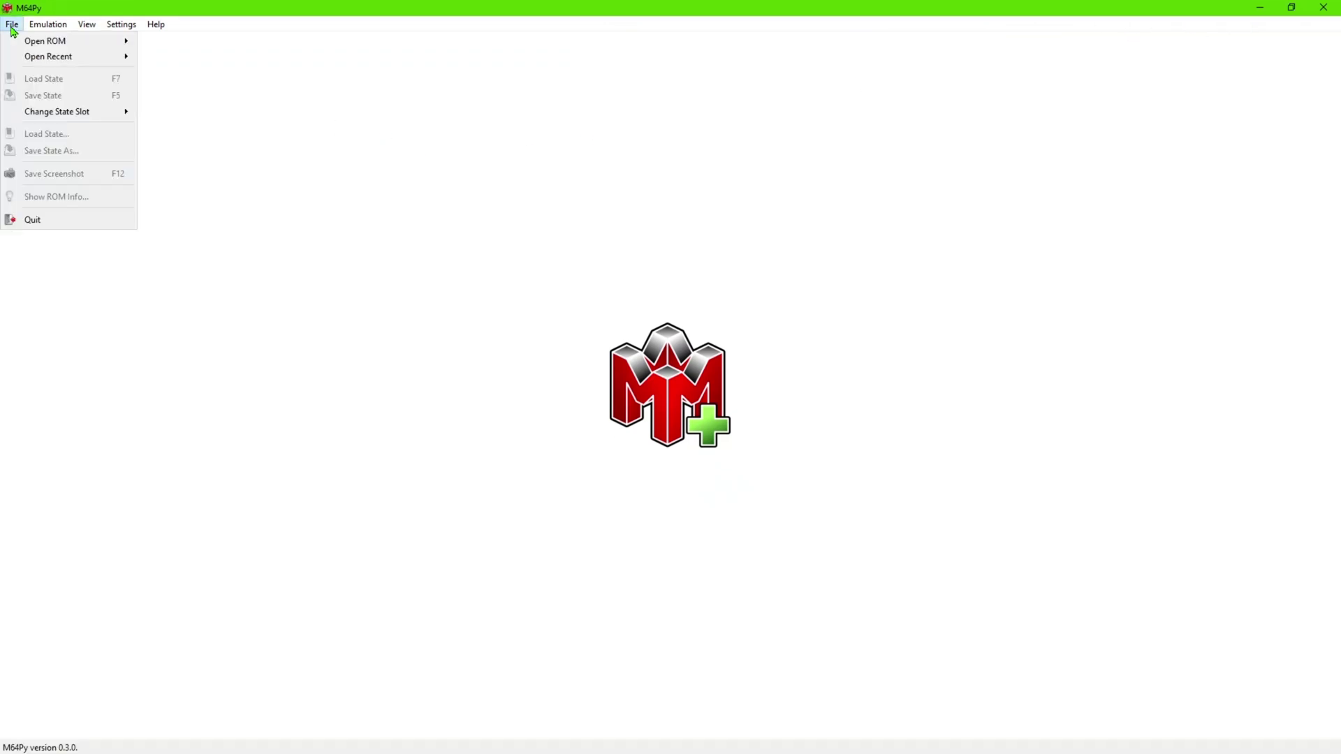
mouse_move(19, 46)
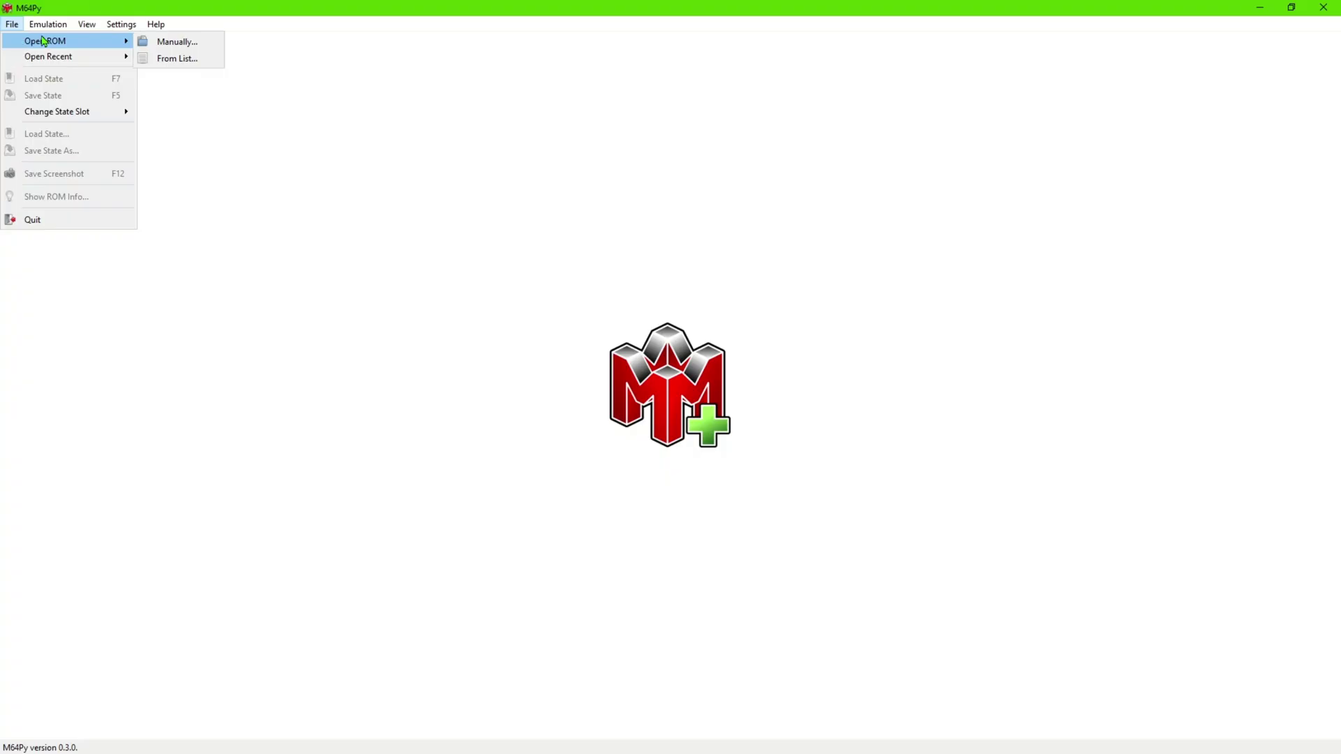
click(170, 58)
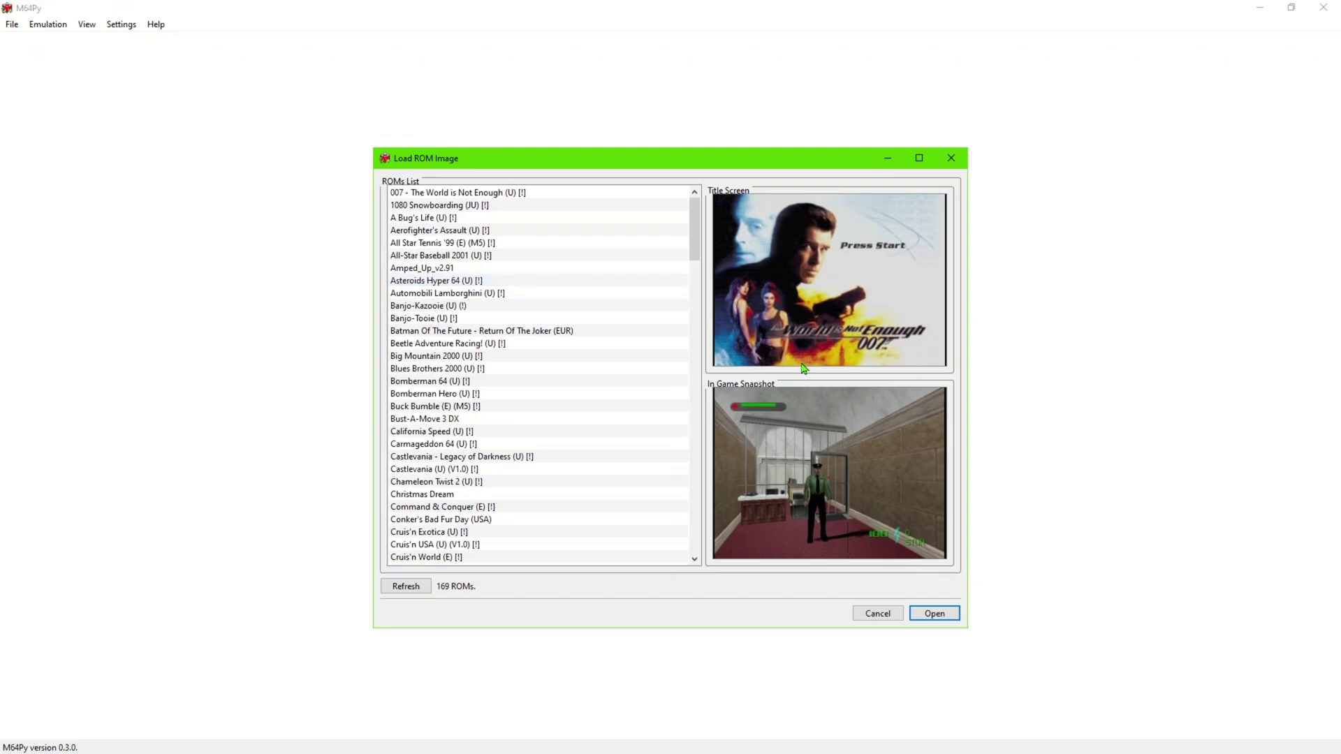
click(454, 286)
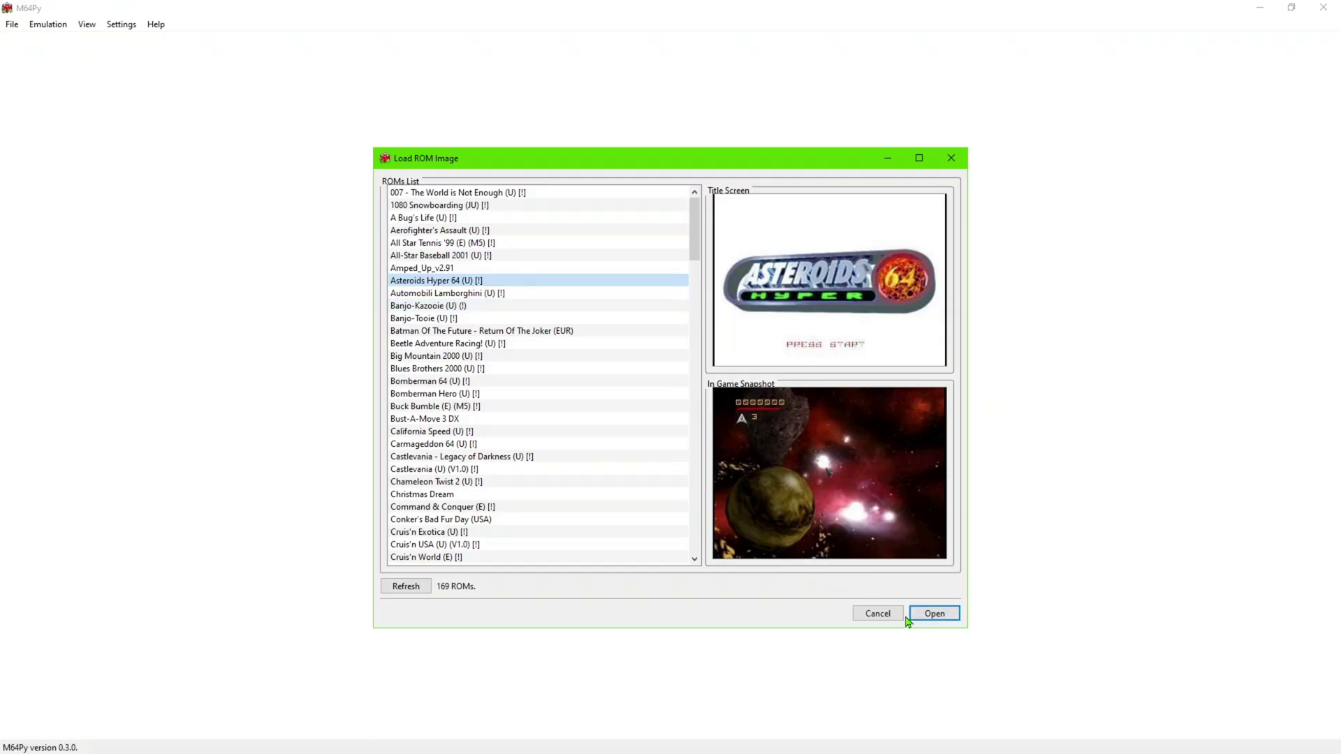
click(878, 614)
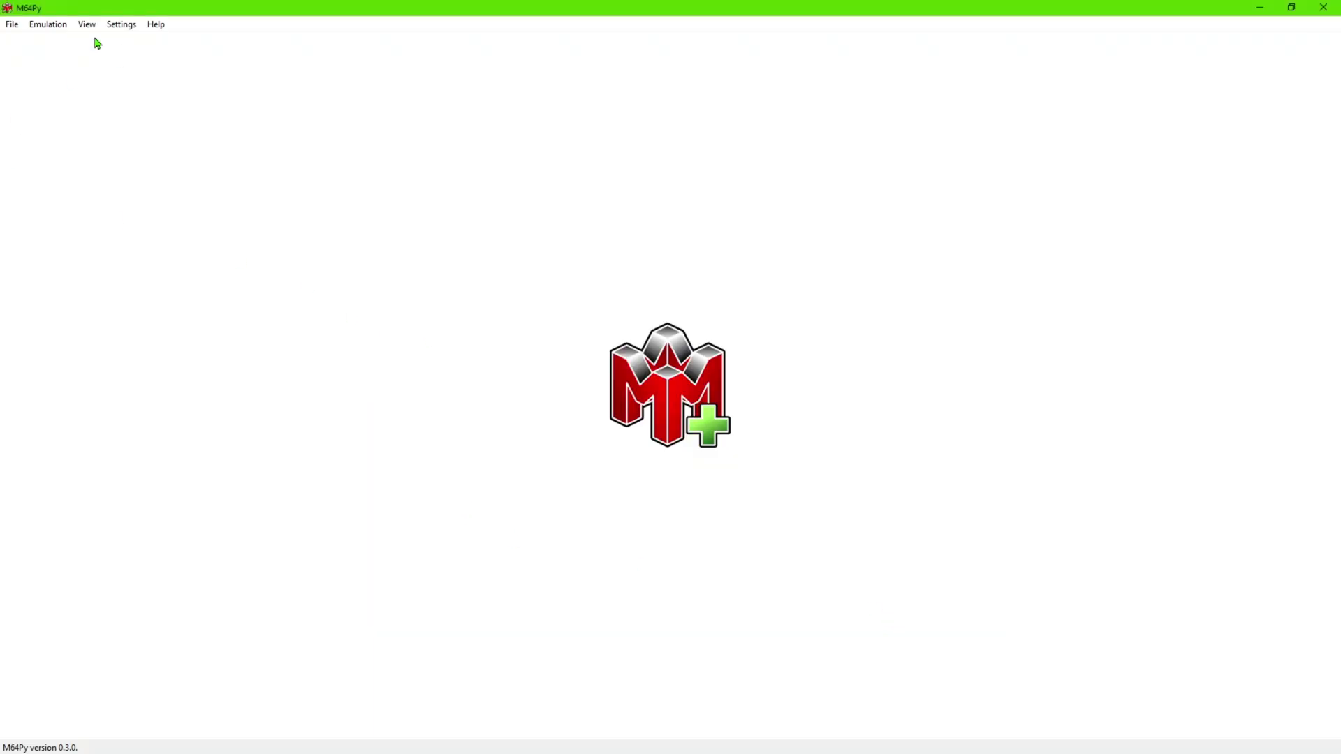
Open Settings on Paths, then look through the Emulator, Graphics and Plugins tabs.
click(121, 25)
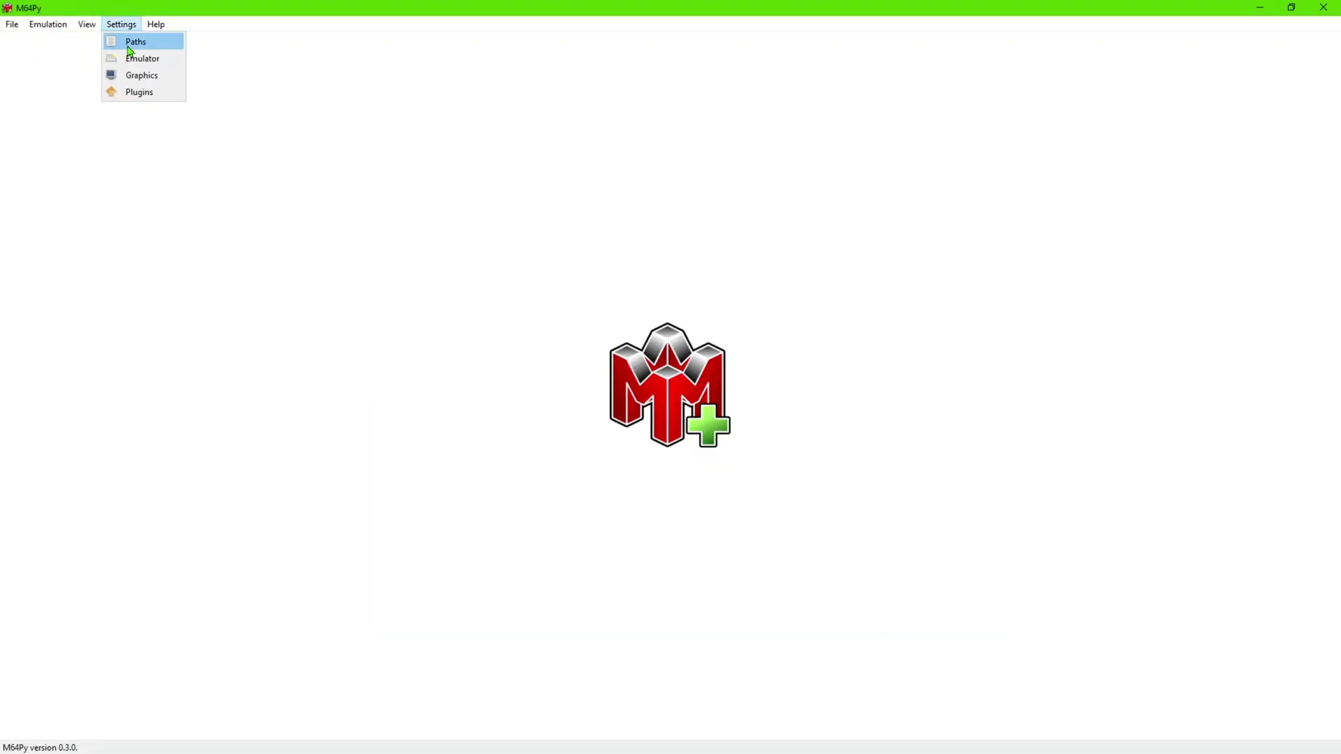
click(133, 42)
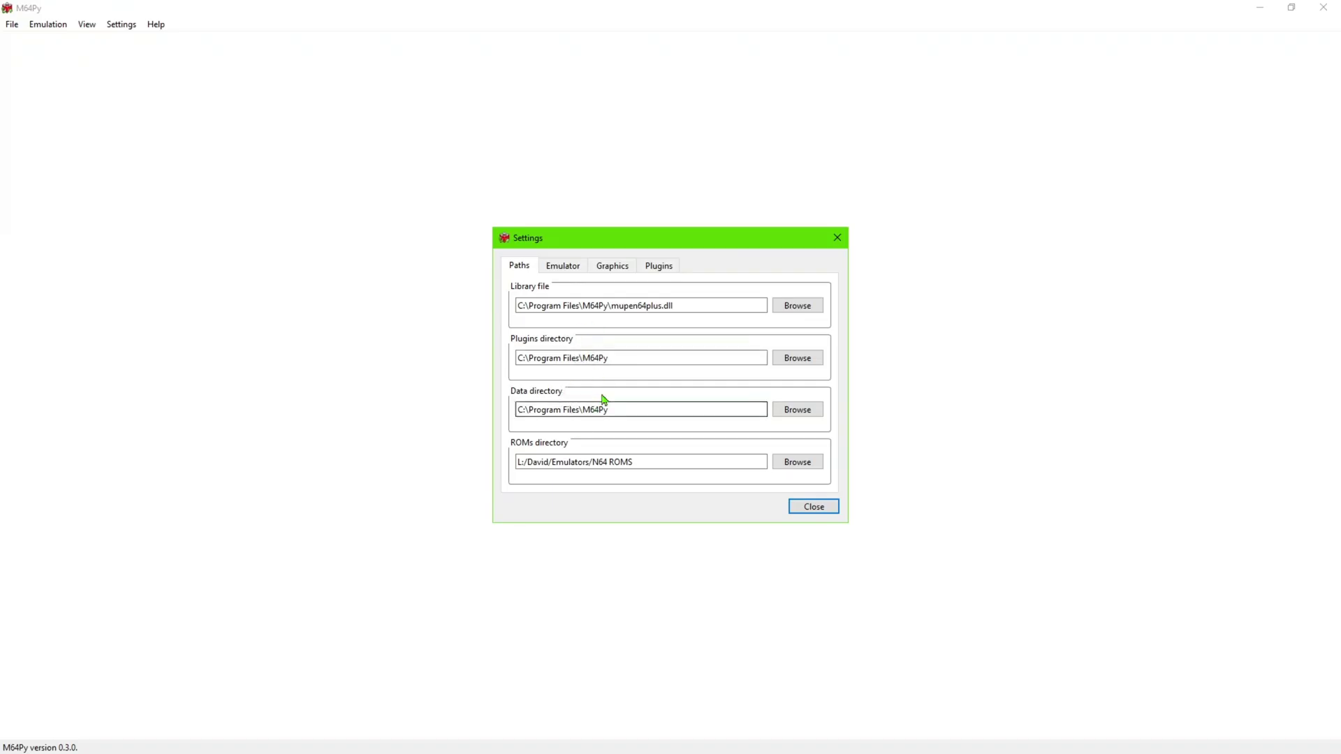
click(571, 271)
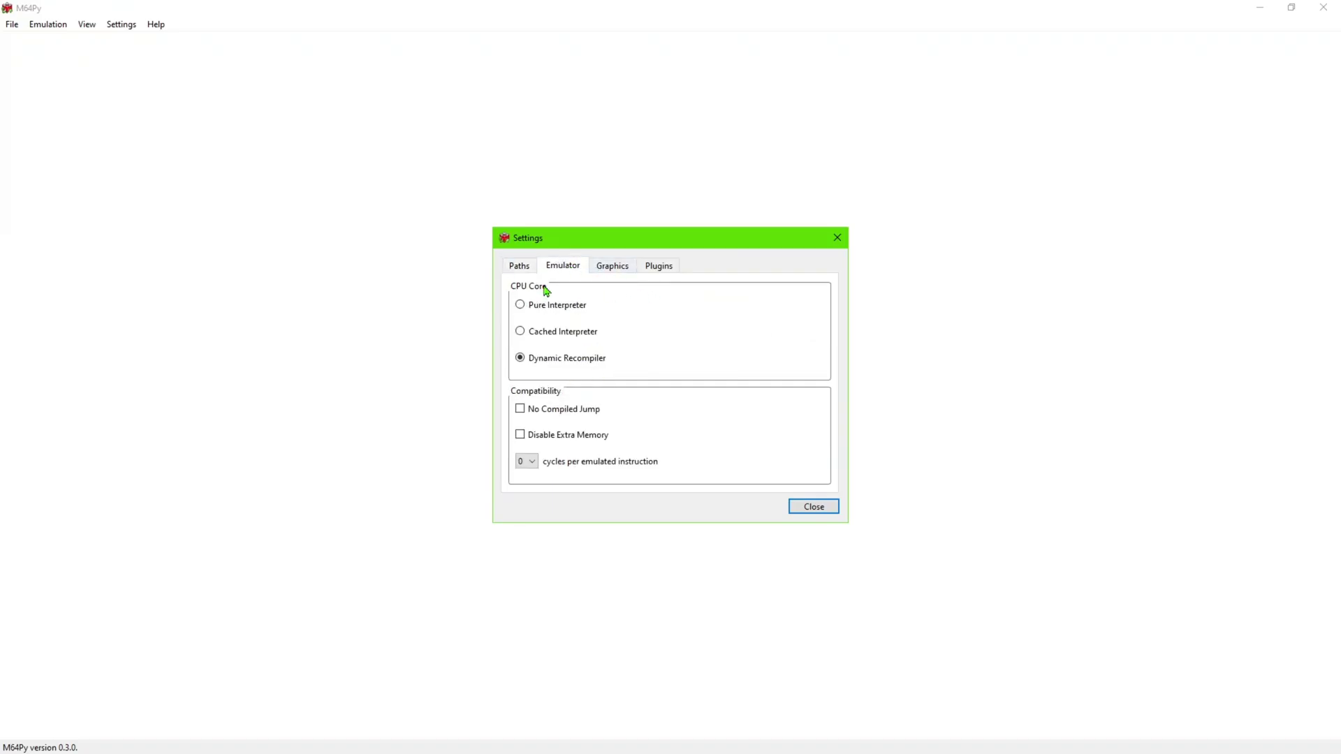
click(618, 271)
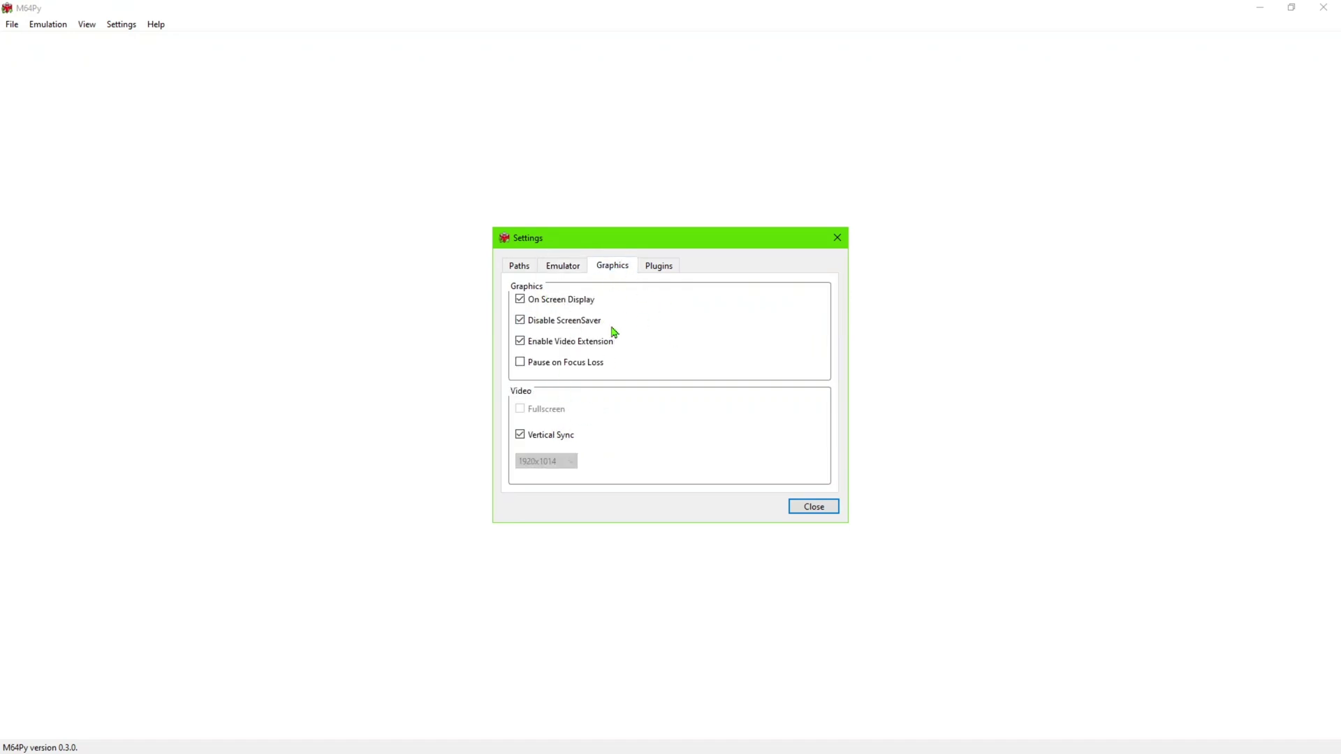
click(659, 266)
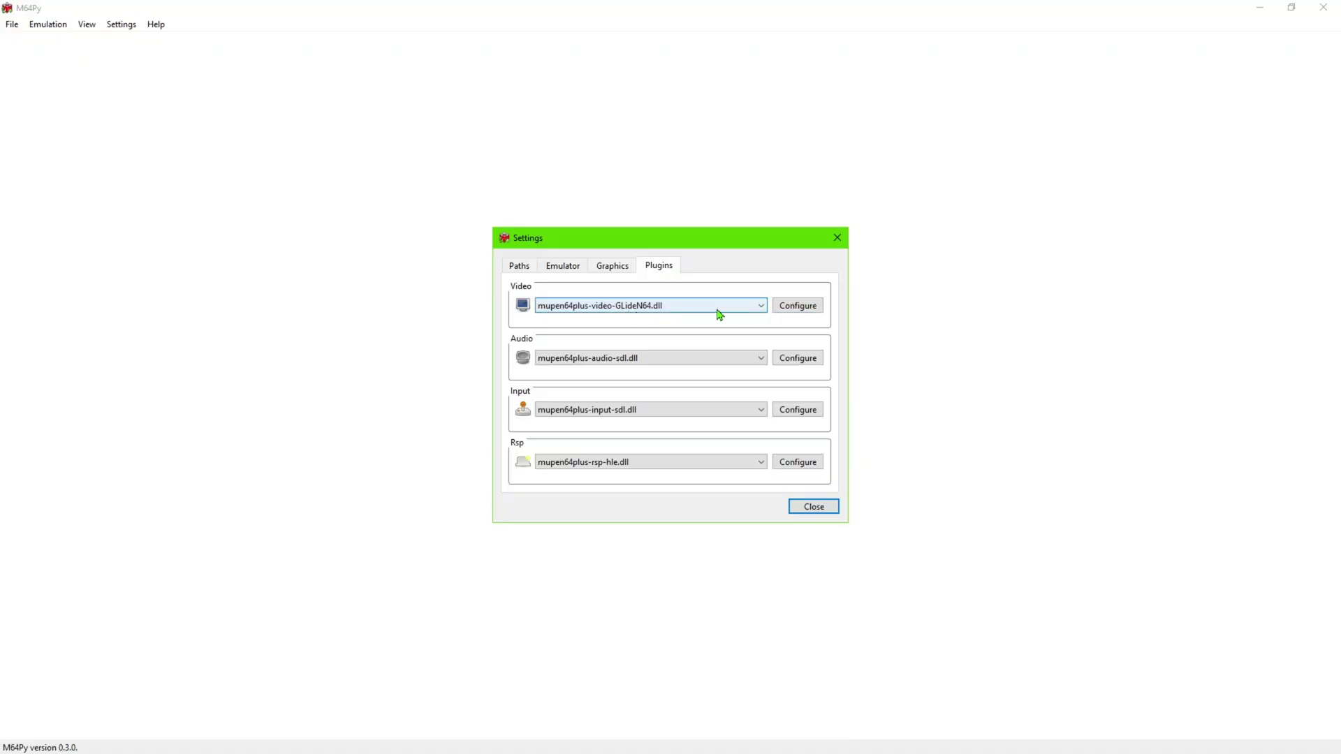
click(762, 311)
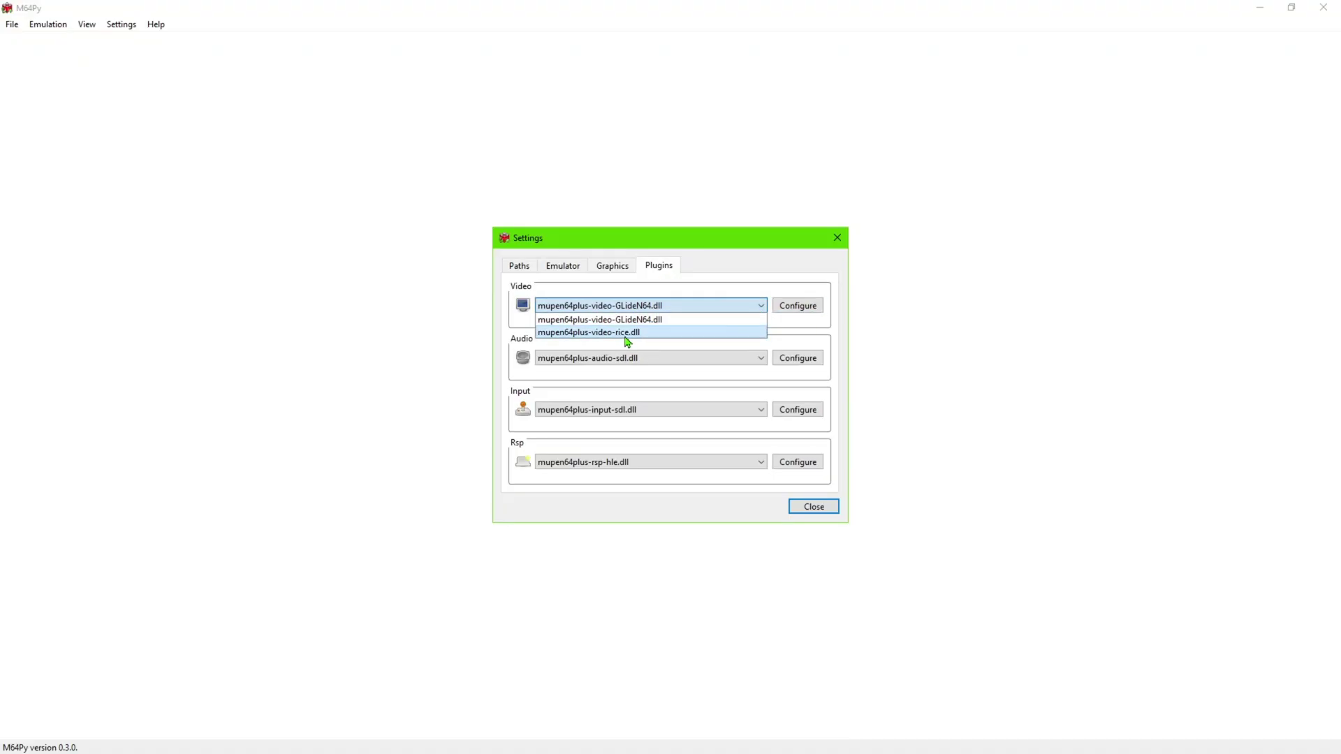
click(715, 257)
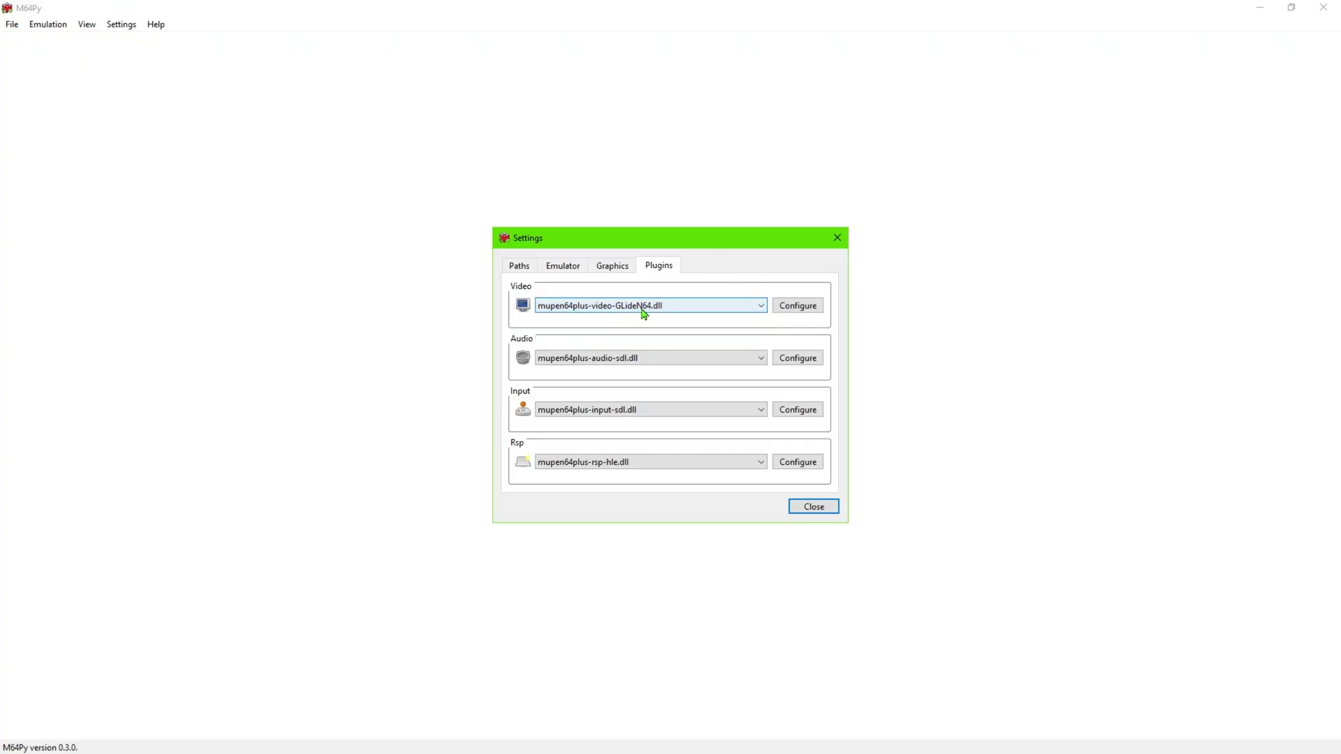
click(813, 311)
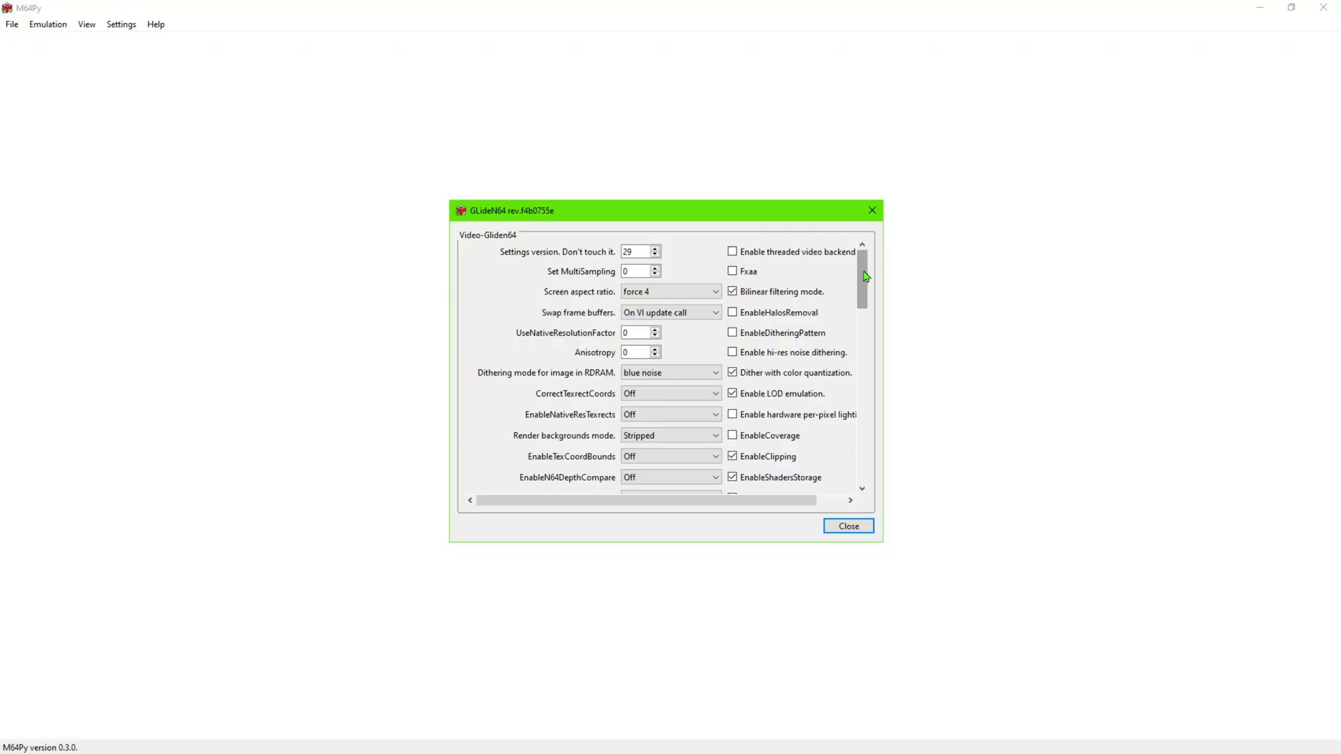
drag(865, 276, 863, 476)
click(843, 531)
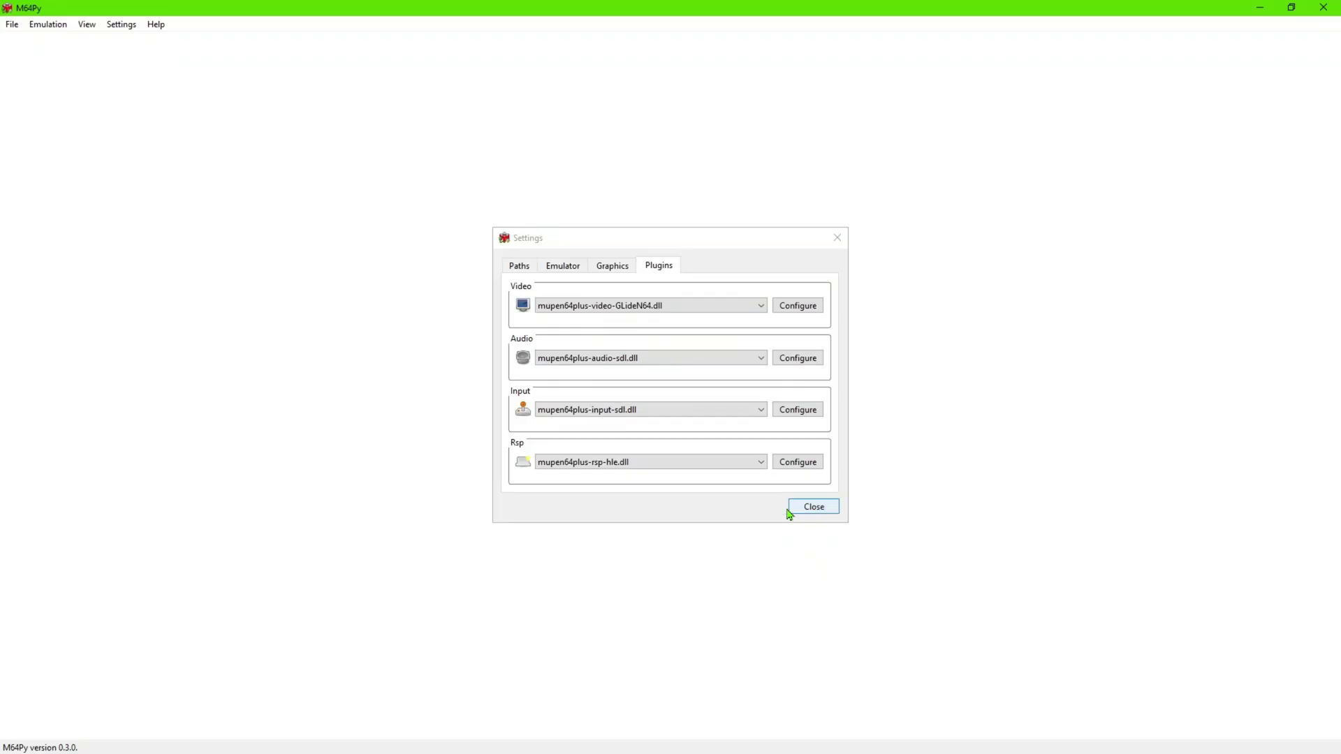
Inspect the SDL audio plugin settings, then open the SDL input settings and try Fully Manual mode.
click(800, 360)
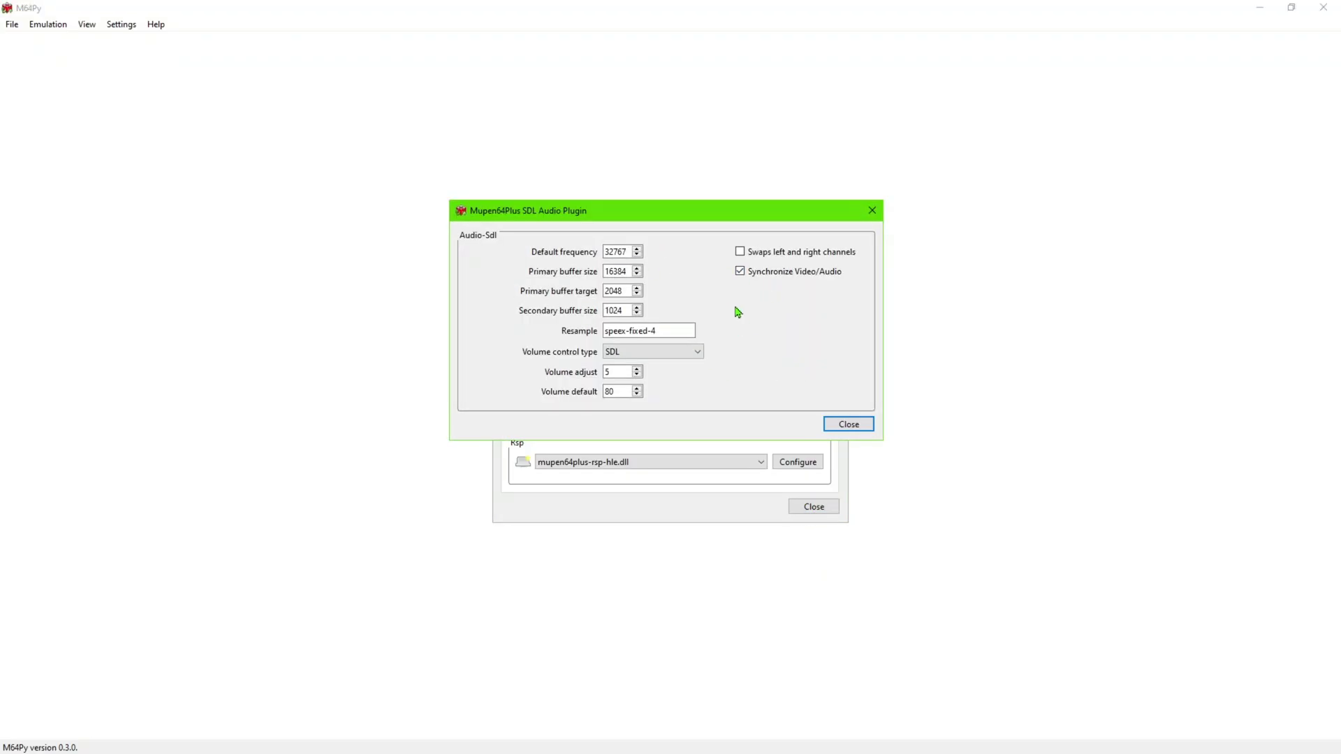
click(840, 425)
click(797, 411)
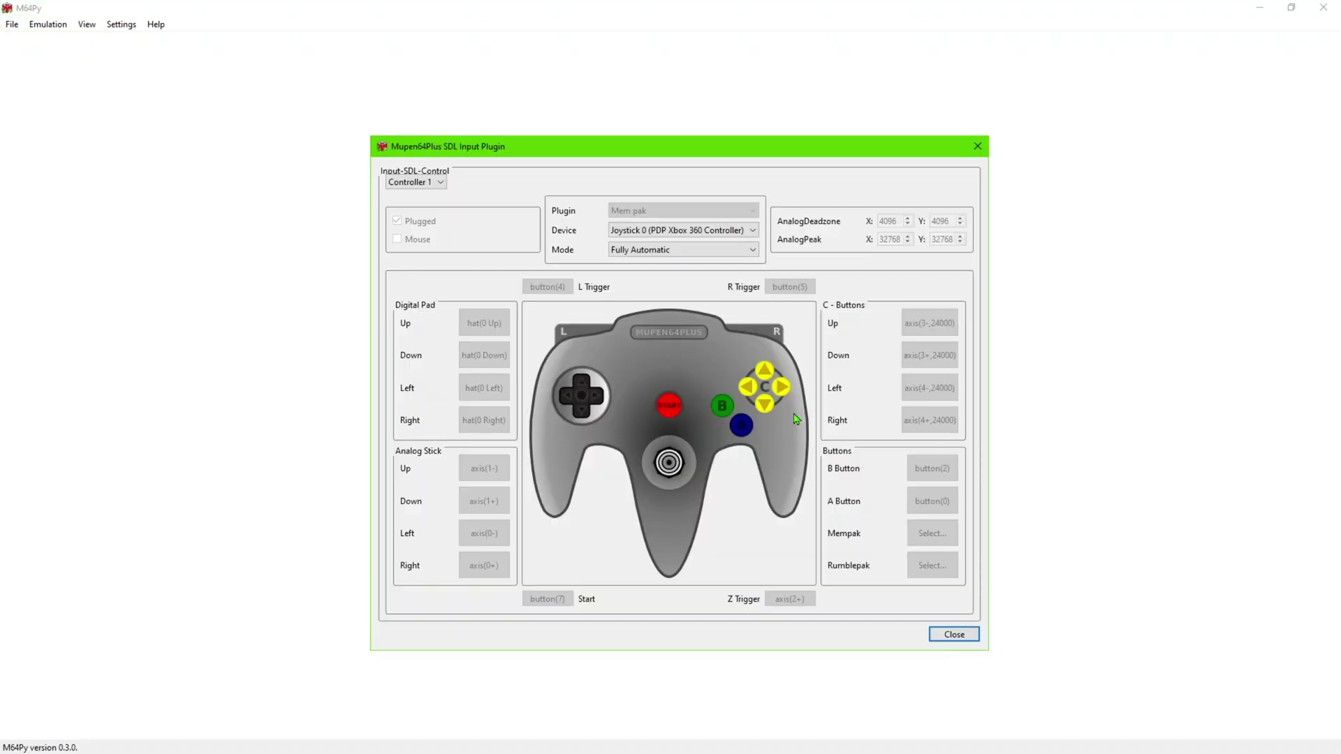
click(753, 251)
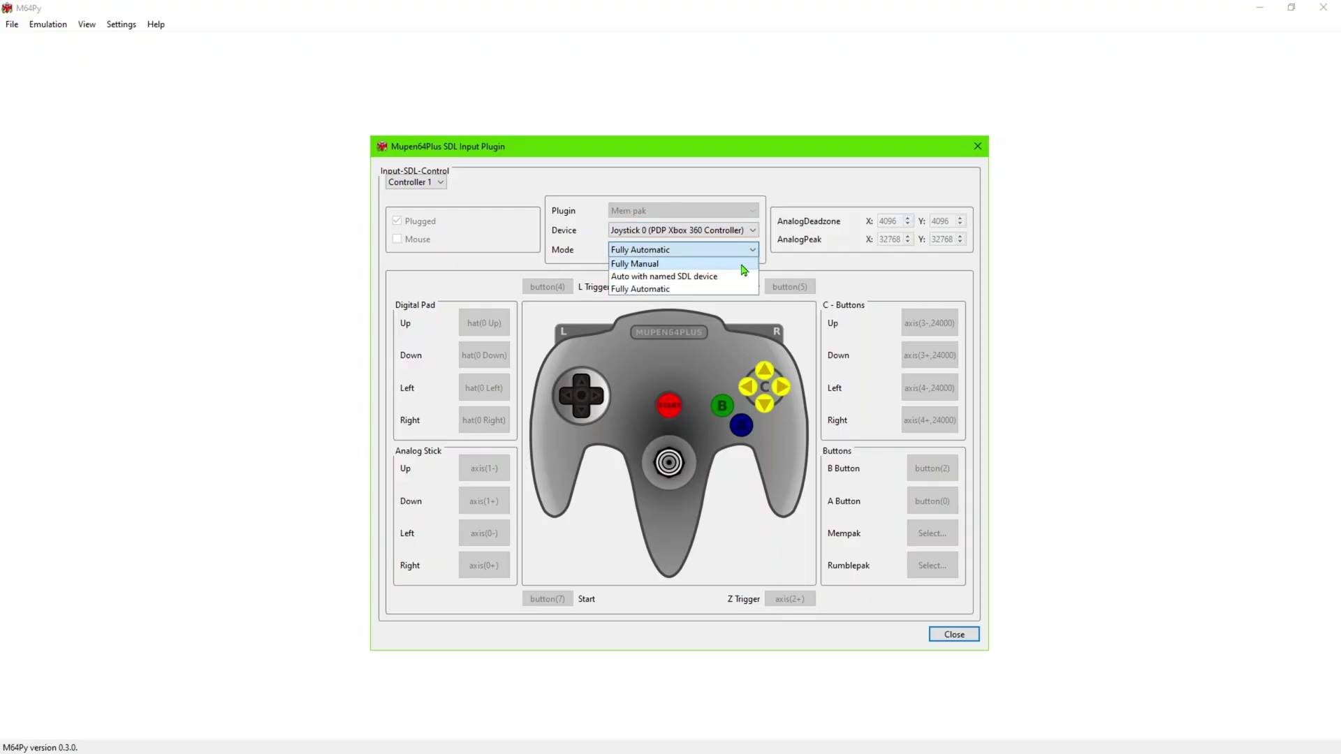
click(692, 264)
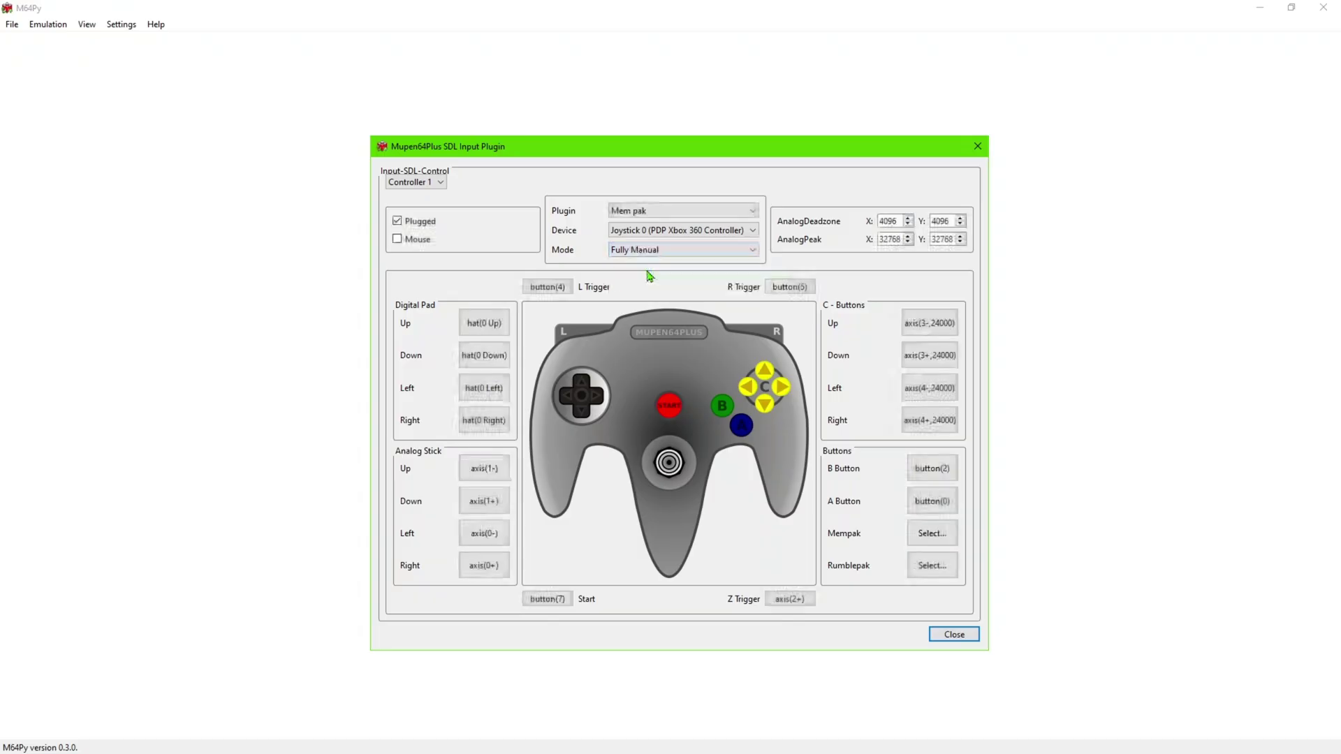
Try Auto with named SDL device, settle on Fully Automatic, and close the input settings.
click(753, 253)
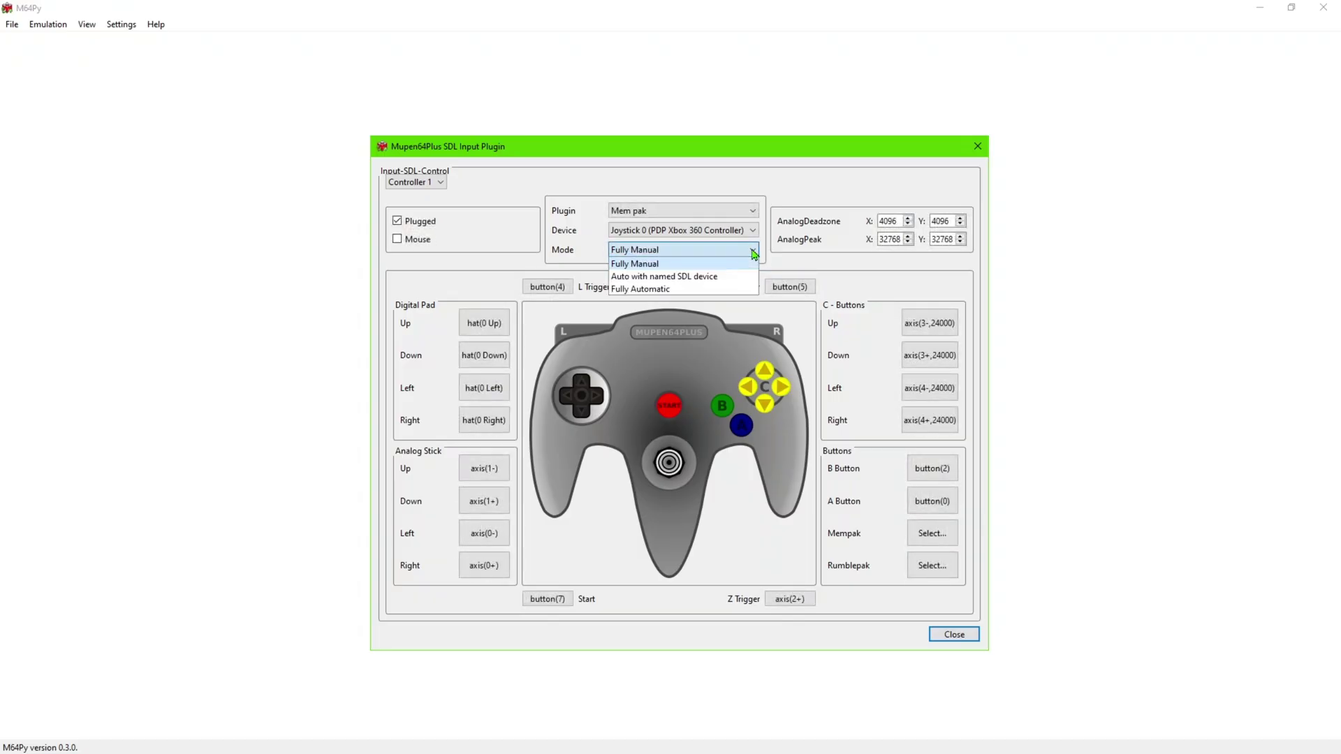
click(710, 278)
click(752, 251)
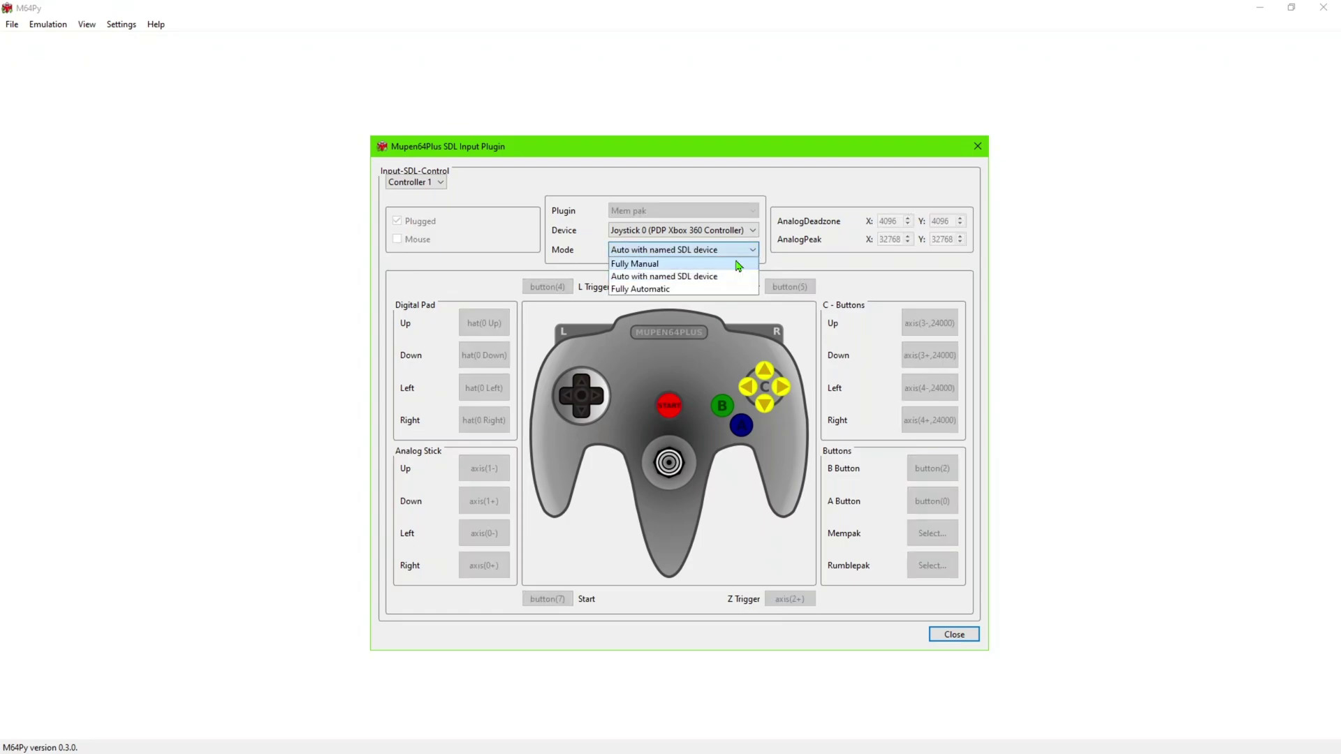
click(667, 289)
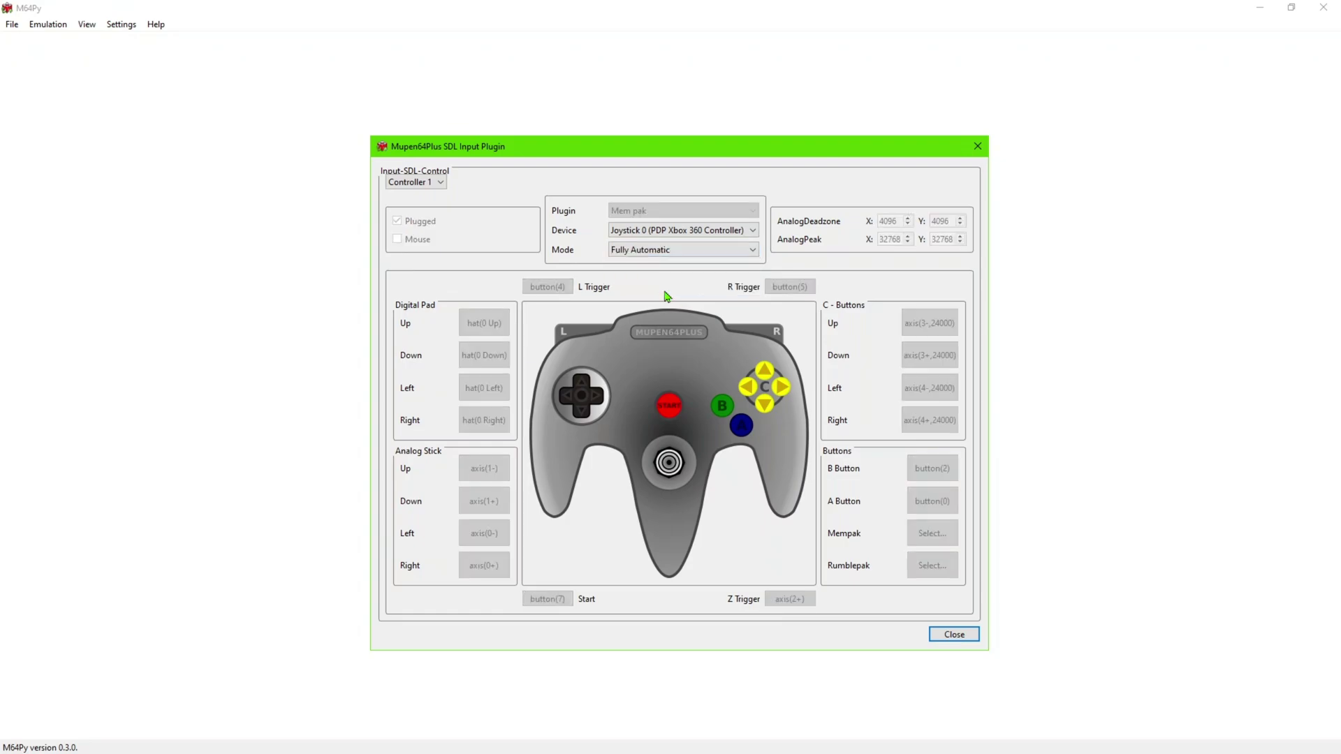
click(755, 255)
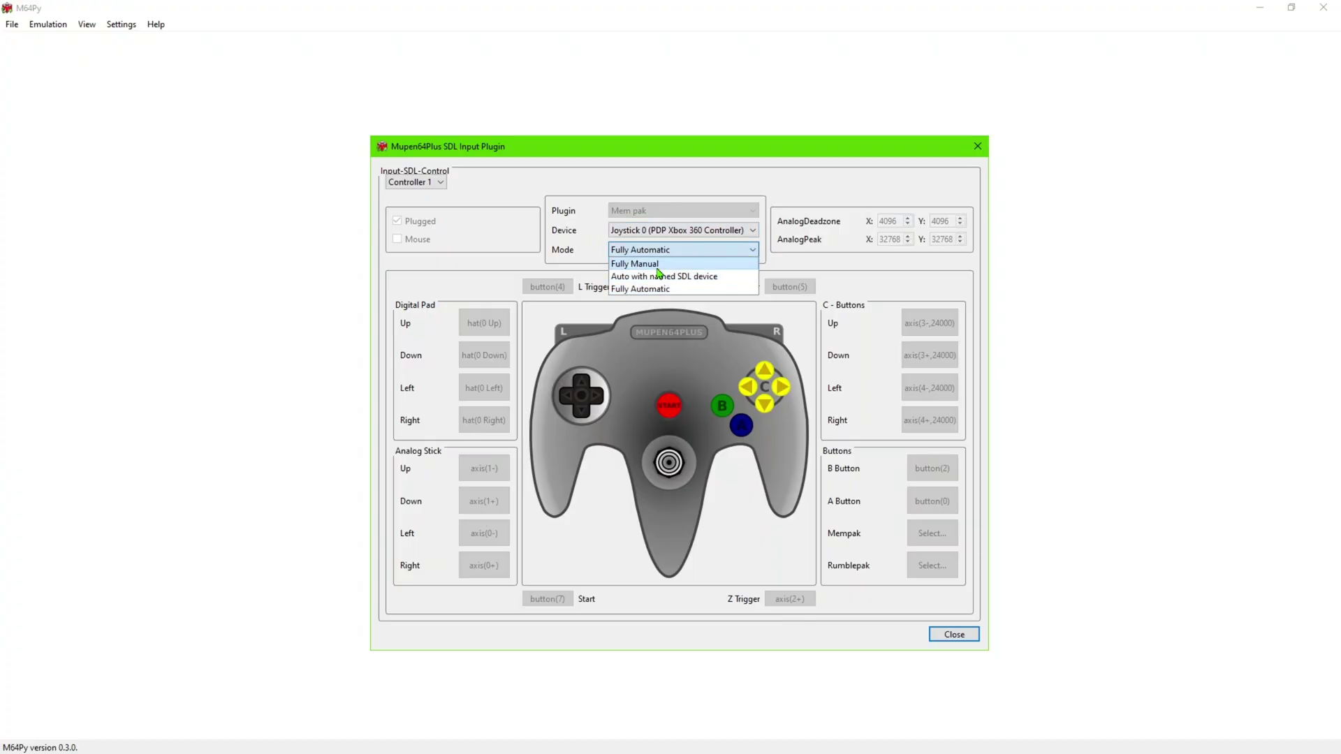
click(696, 166)
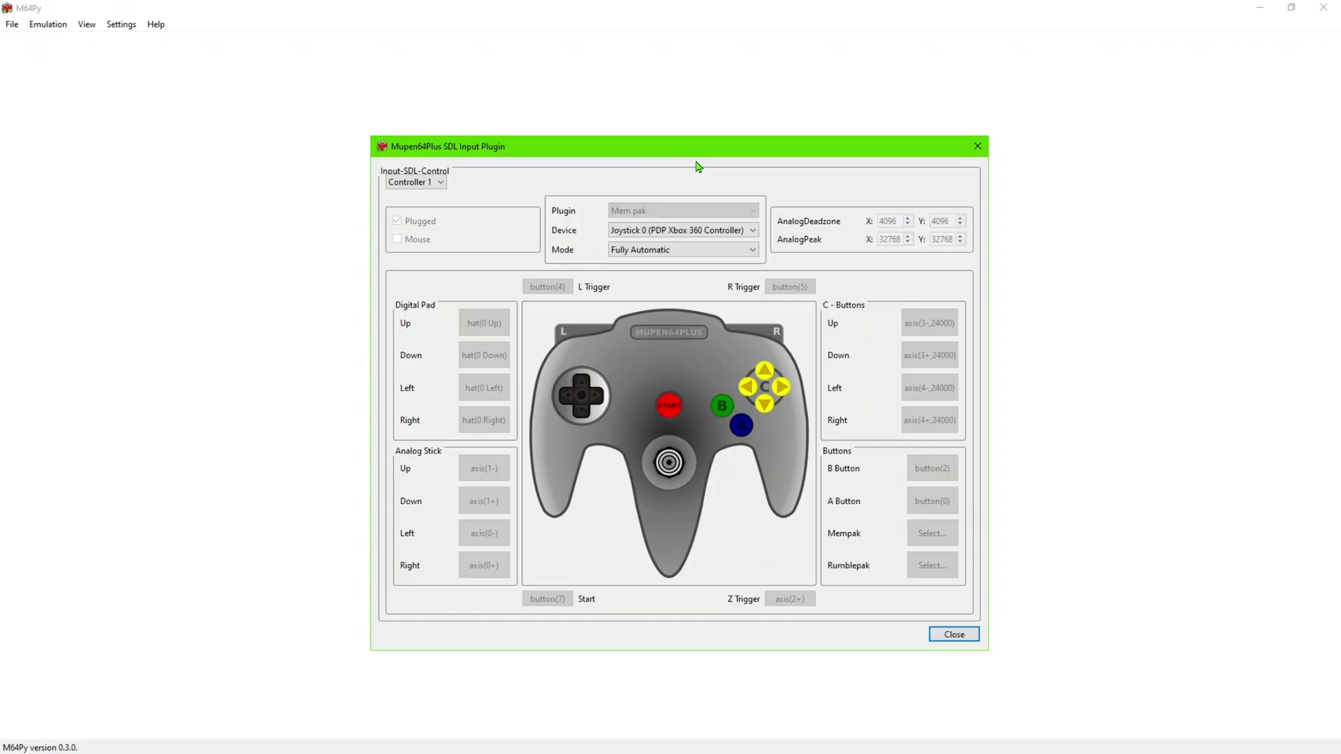
click(956, 636)
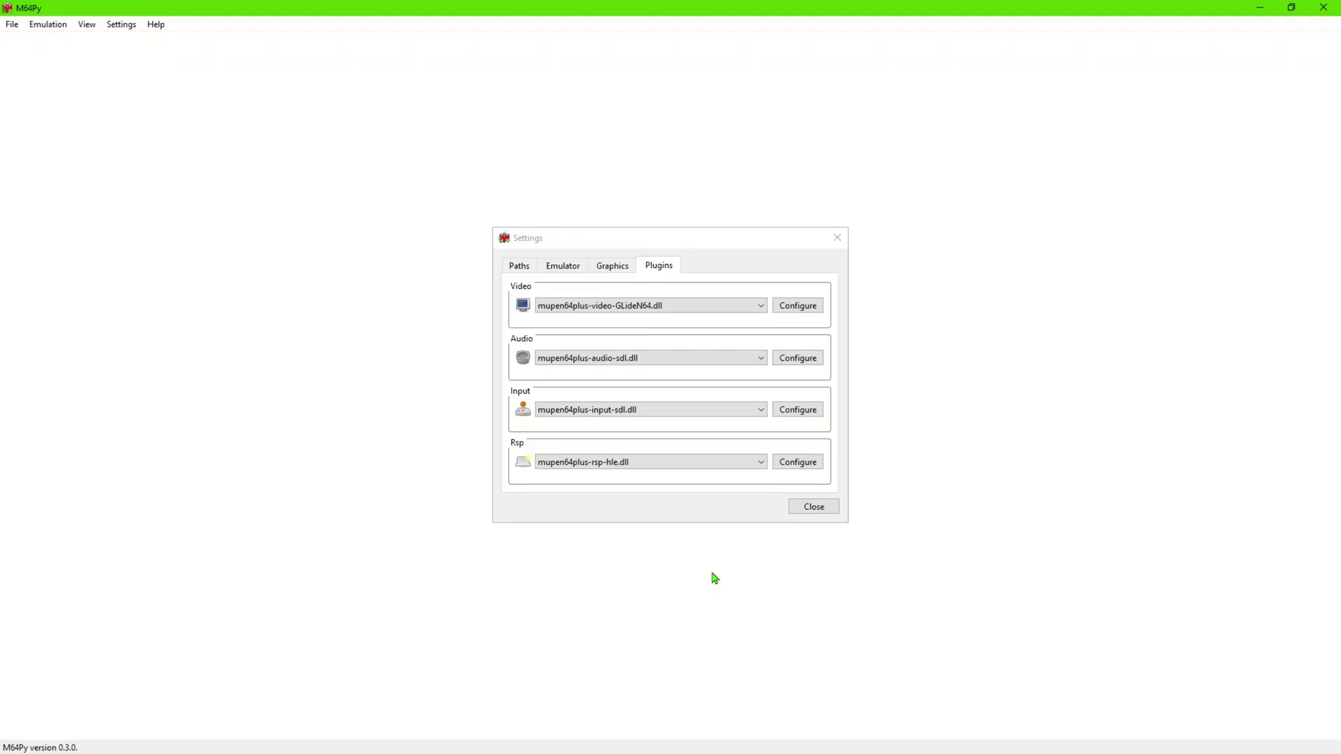
Close Settings, then find Cruis'n Exotica (U) [!] in the ROM list and launch it.
click(814, 509)
click(12, 24)
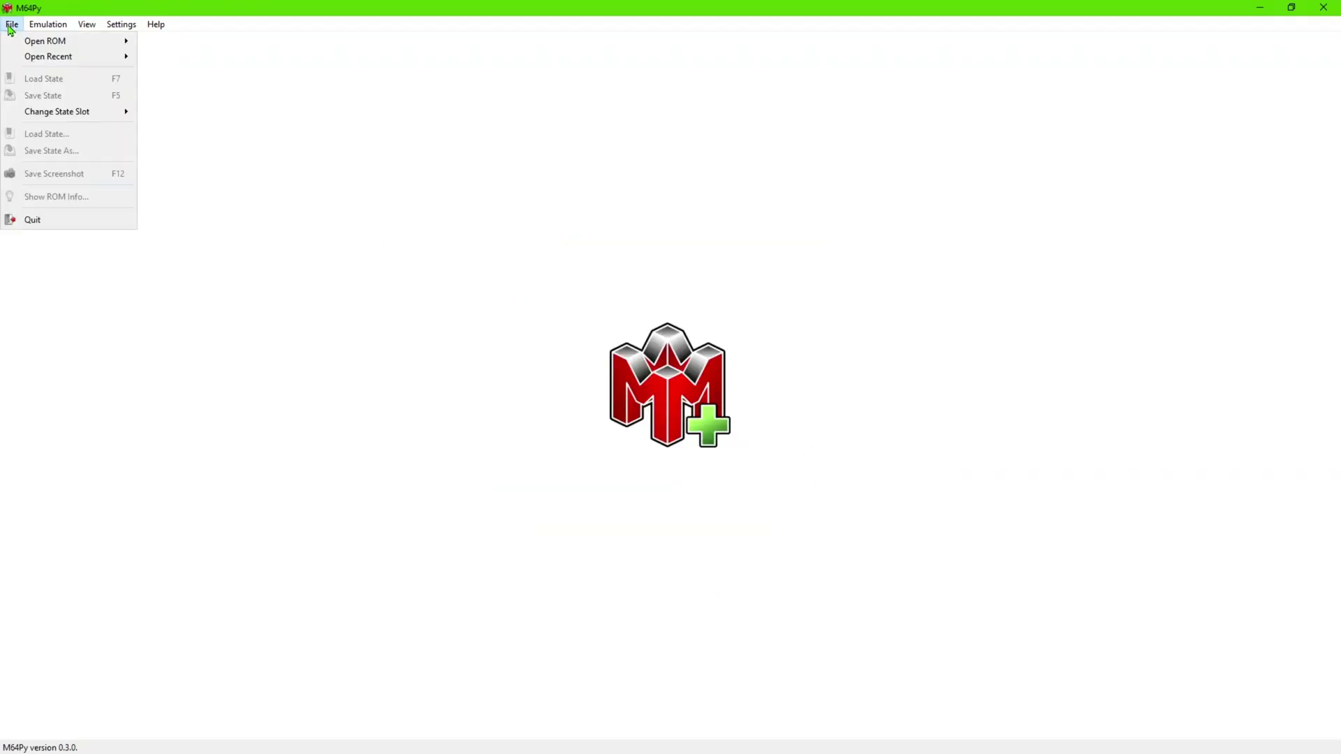
mouse_move(27, 43)
click(176, 60)
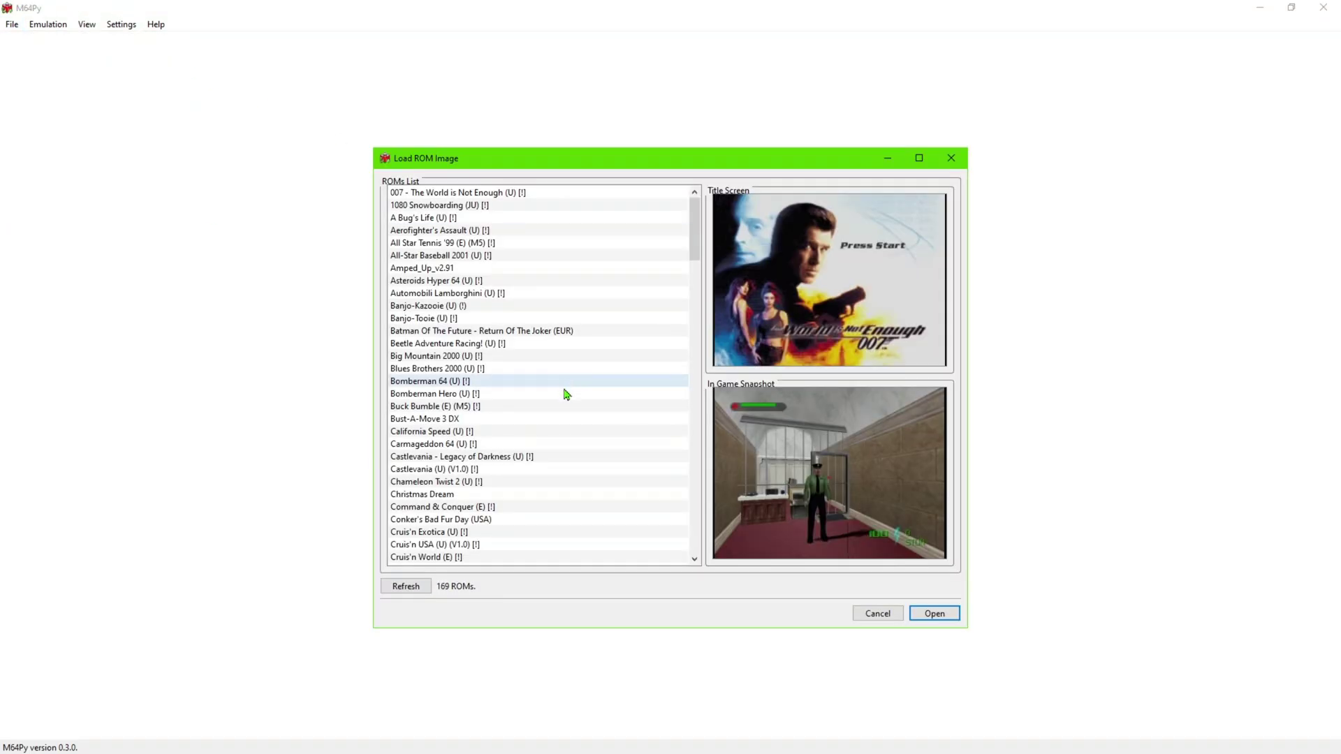
scroll(566, 392, down, 20)
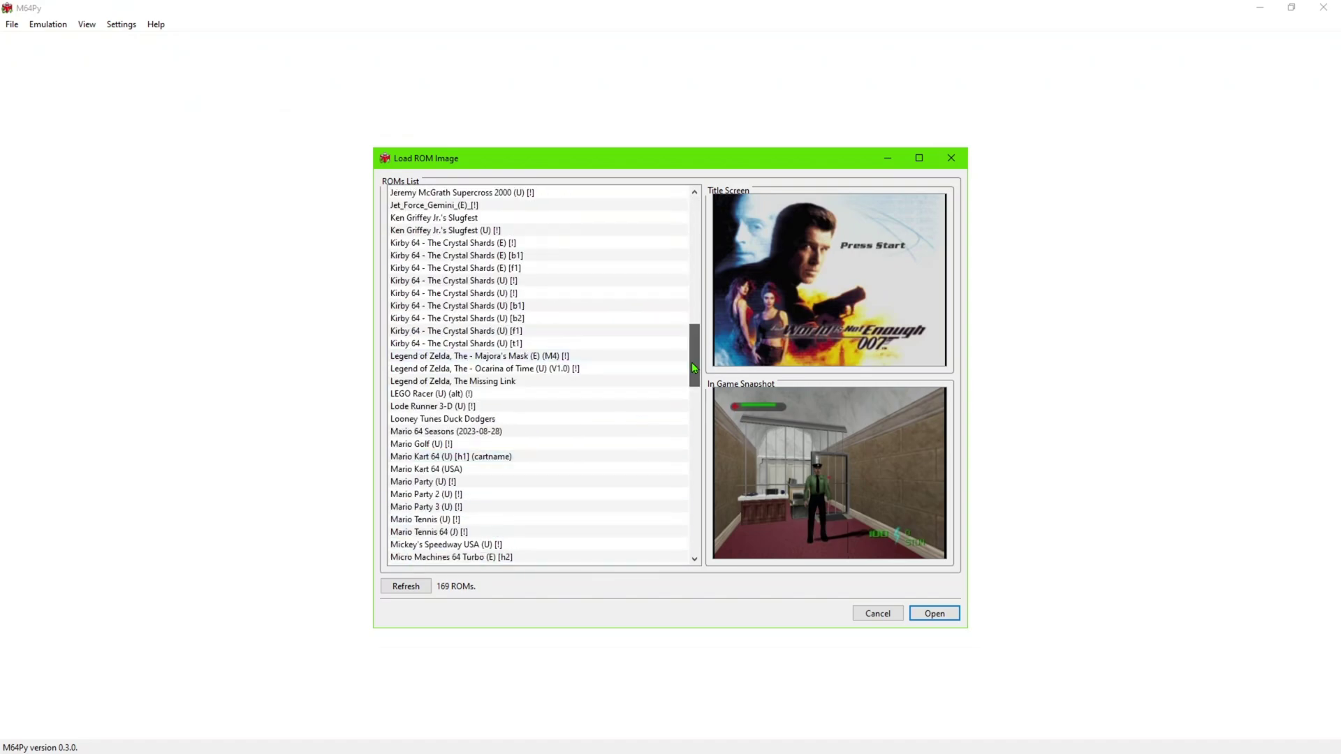
drag(693, 368, 694, 273)
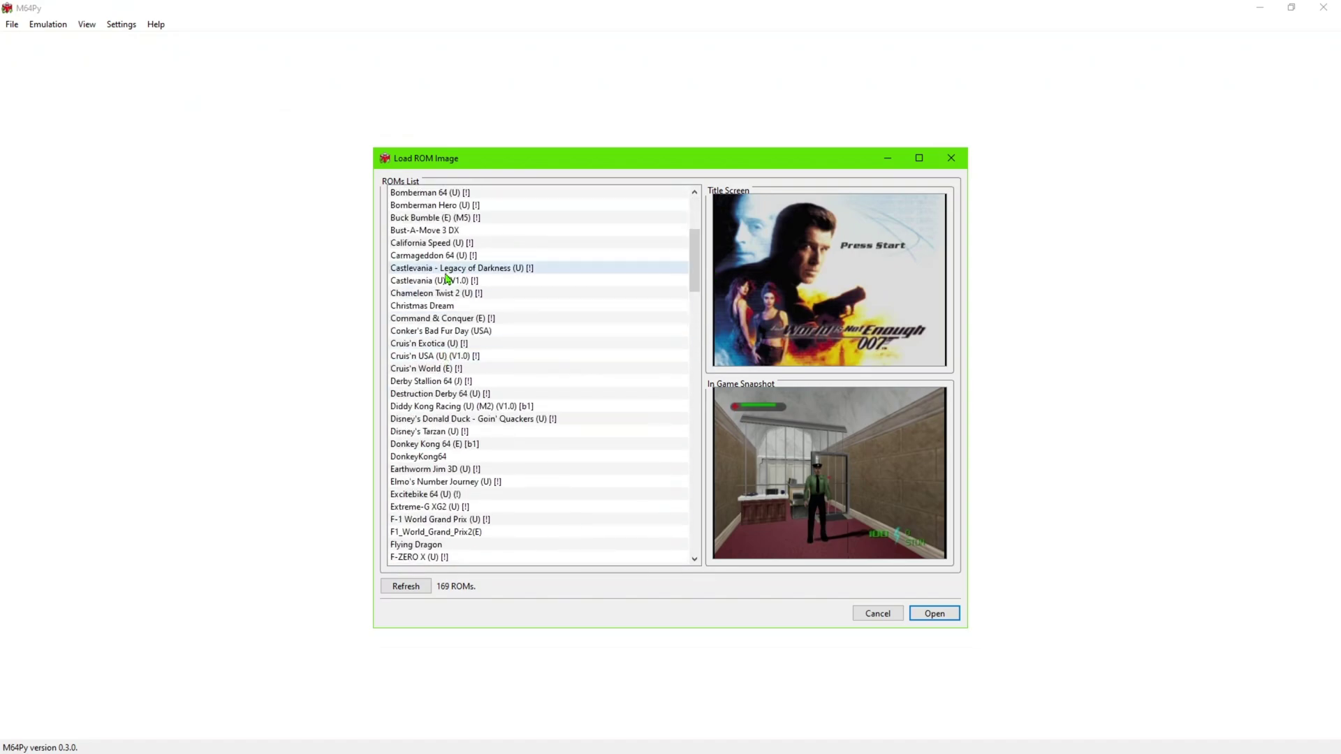
scroll(440, 400, down, 4)
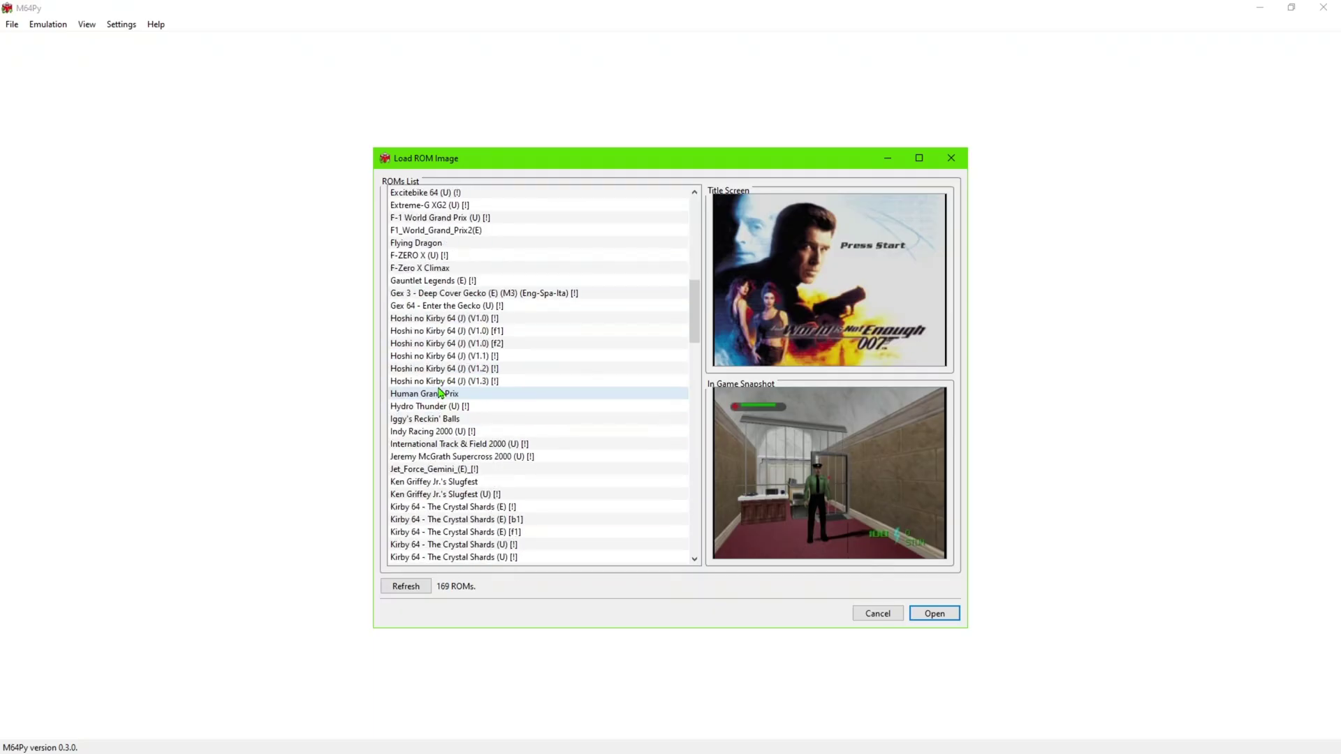
scroll(436, 387, up, 9)
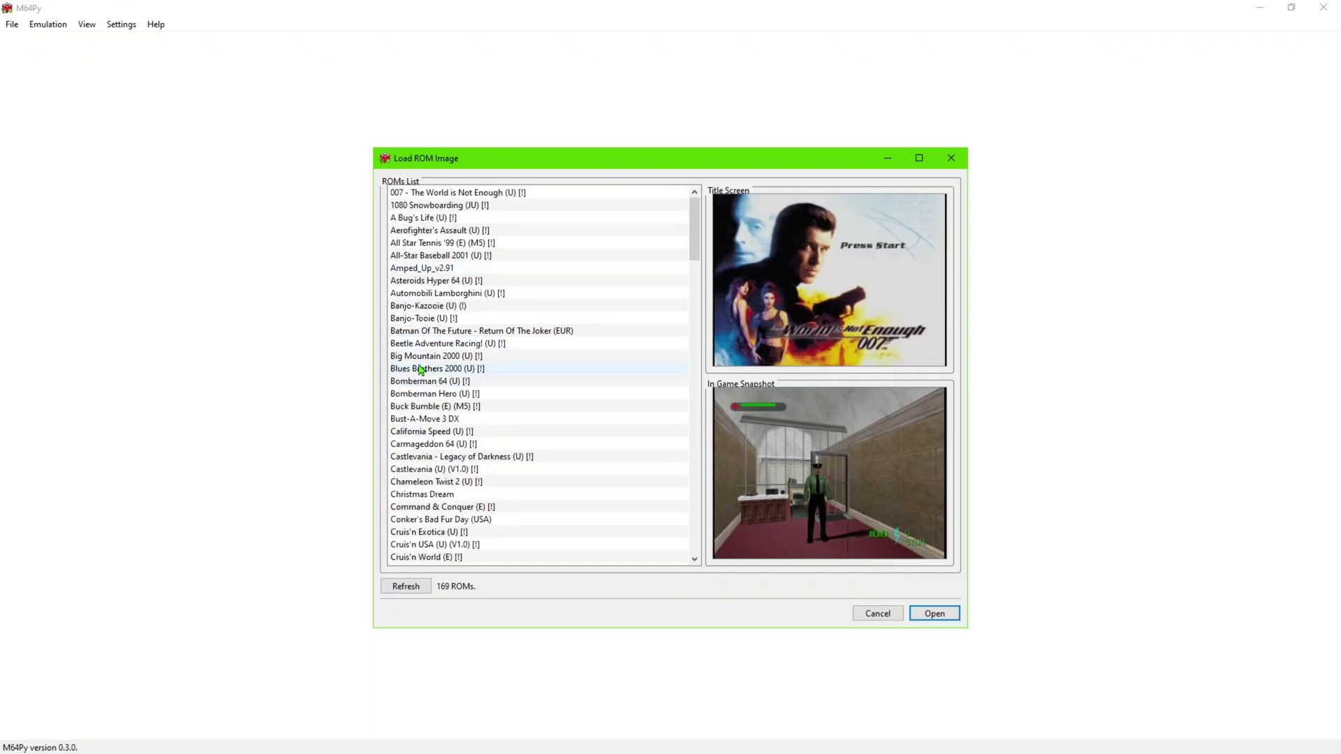
scroll(436, 374, down, 8)
scroll(437, 385, up, 3)
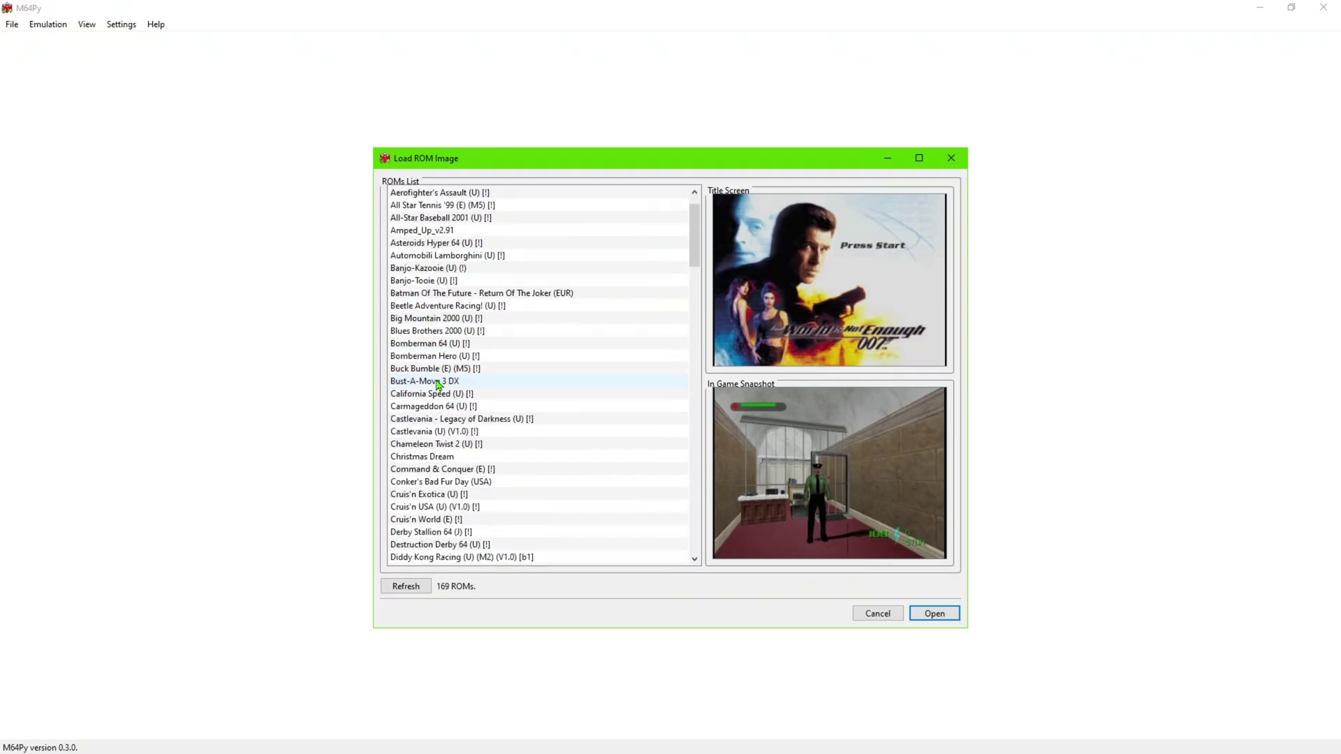
scroll(438, 384, down, 2)
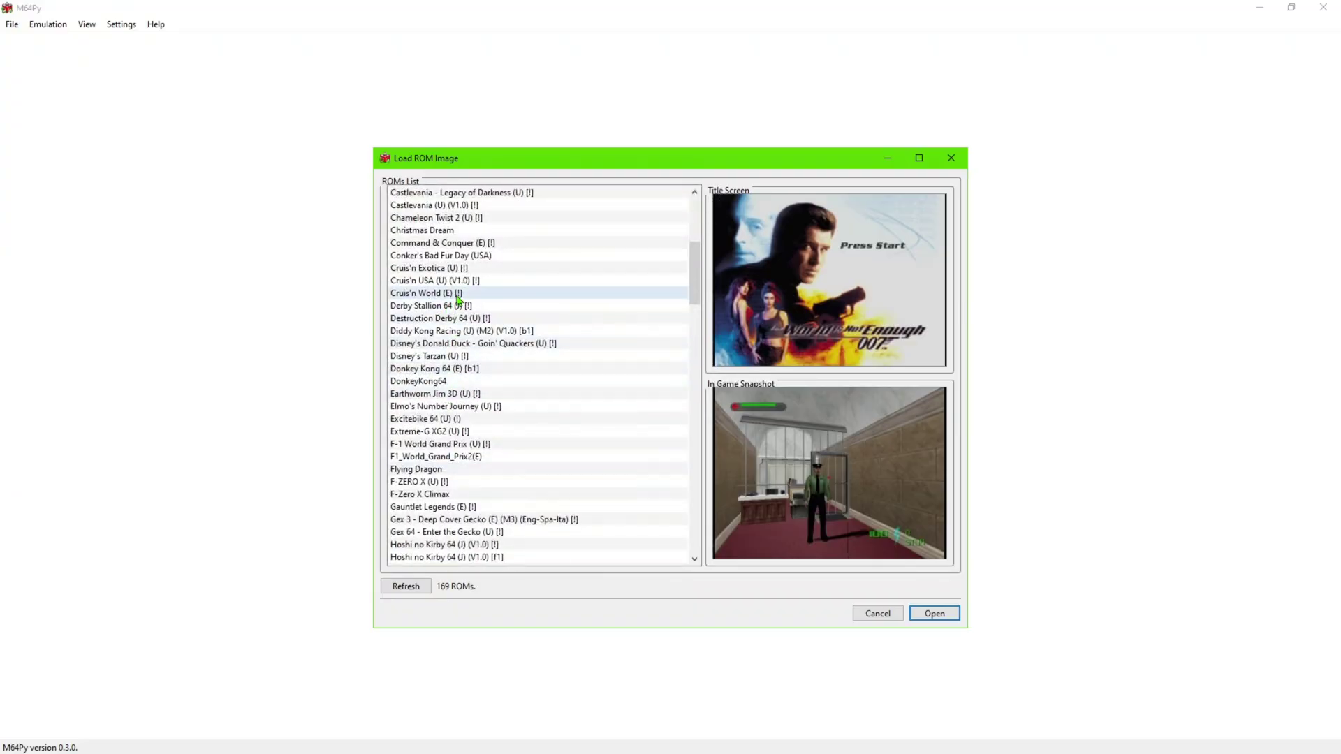
double_click(450, 271)
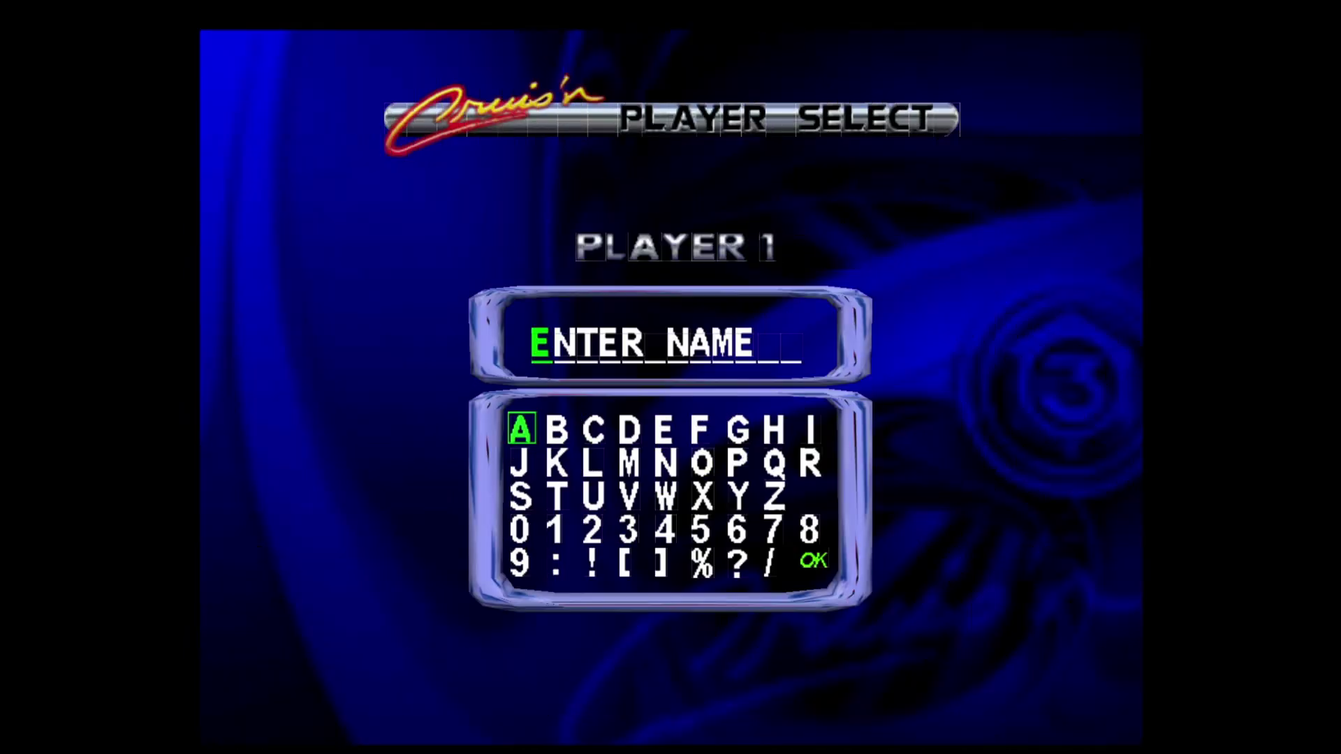
Enter a player name and confirm the Korea: Pyongyang to Seoul track to start racing.
key(Left)
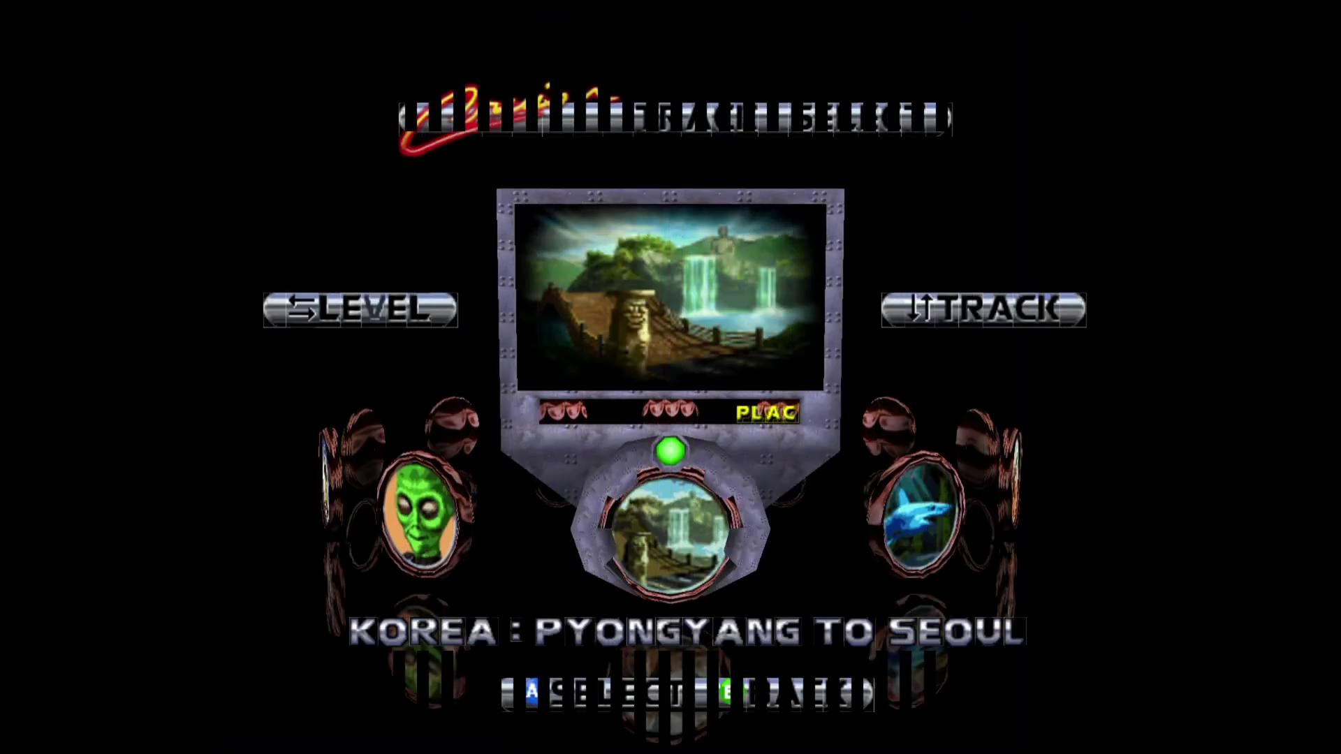
key(Return)
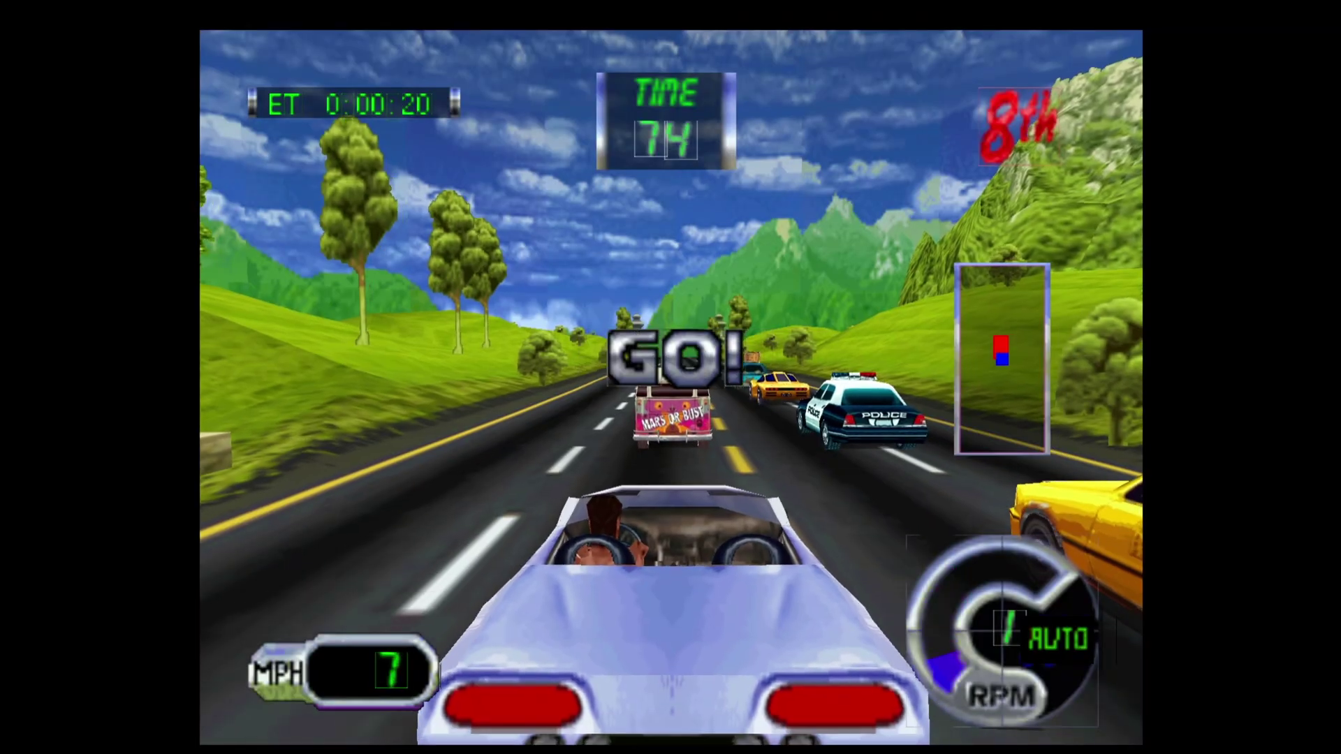
Accelerate past the van and through the gate, overtaking into 4th place.
key(Left)
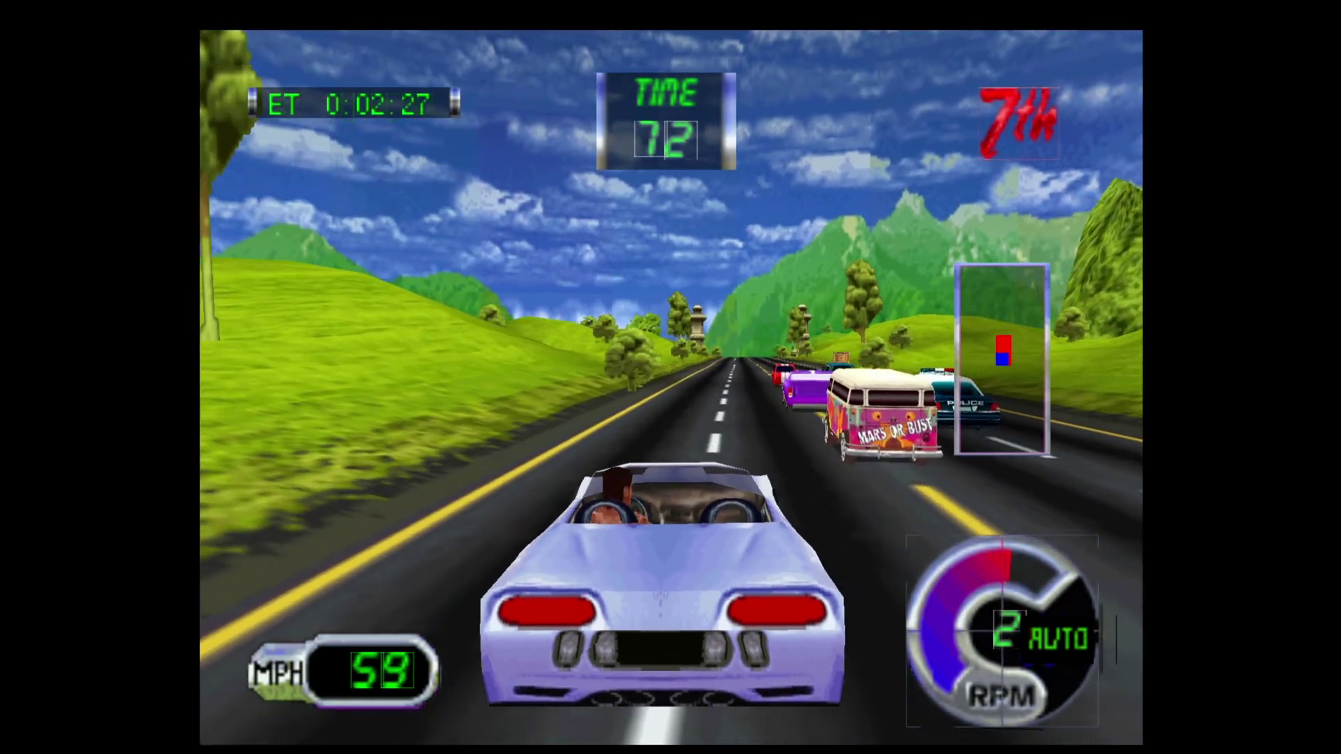
key(Up)
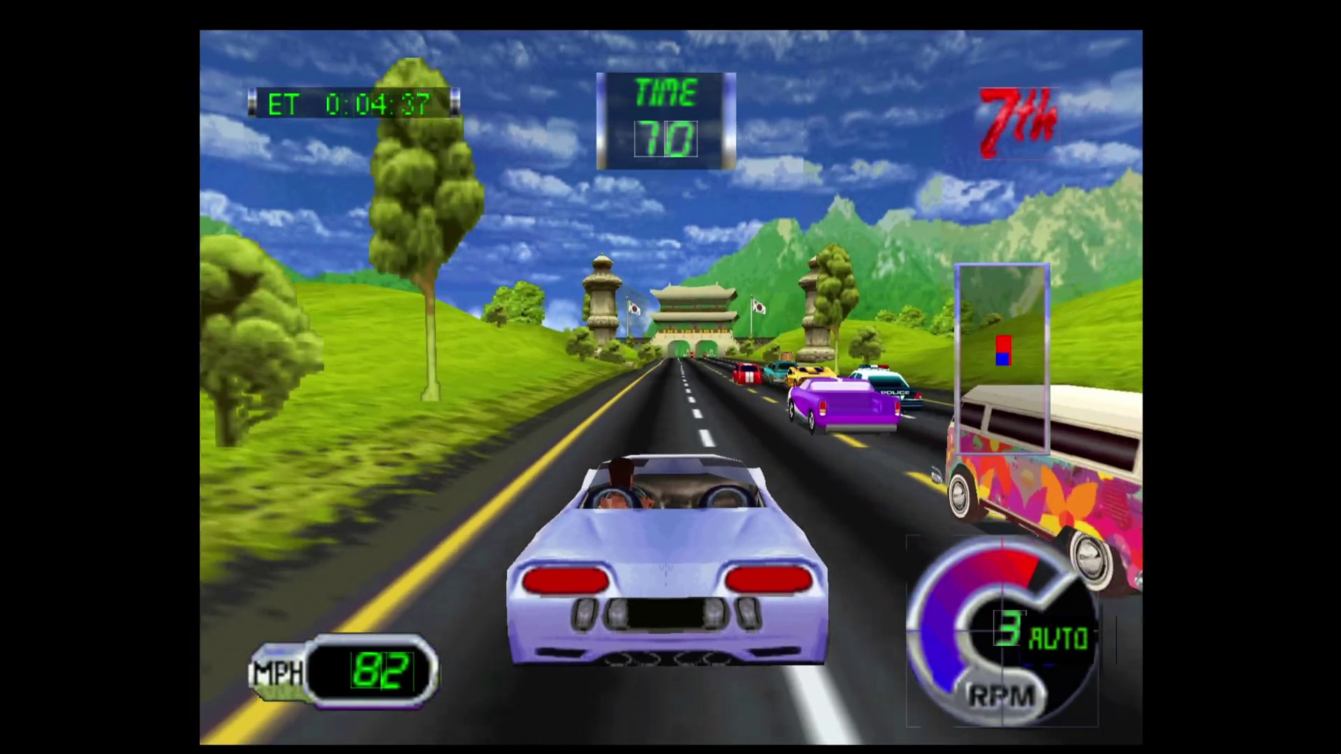
key(Up)
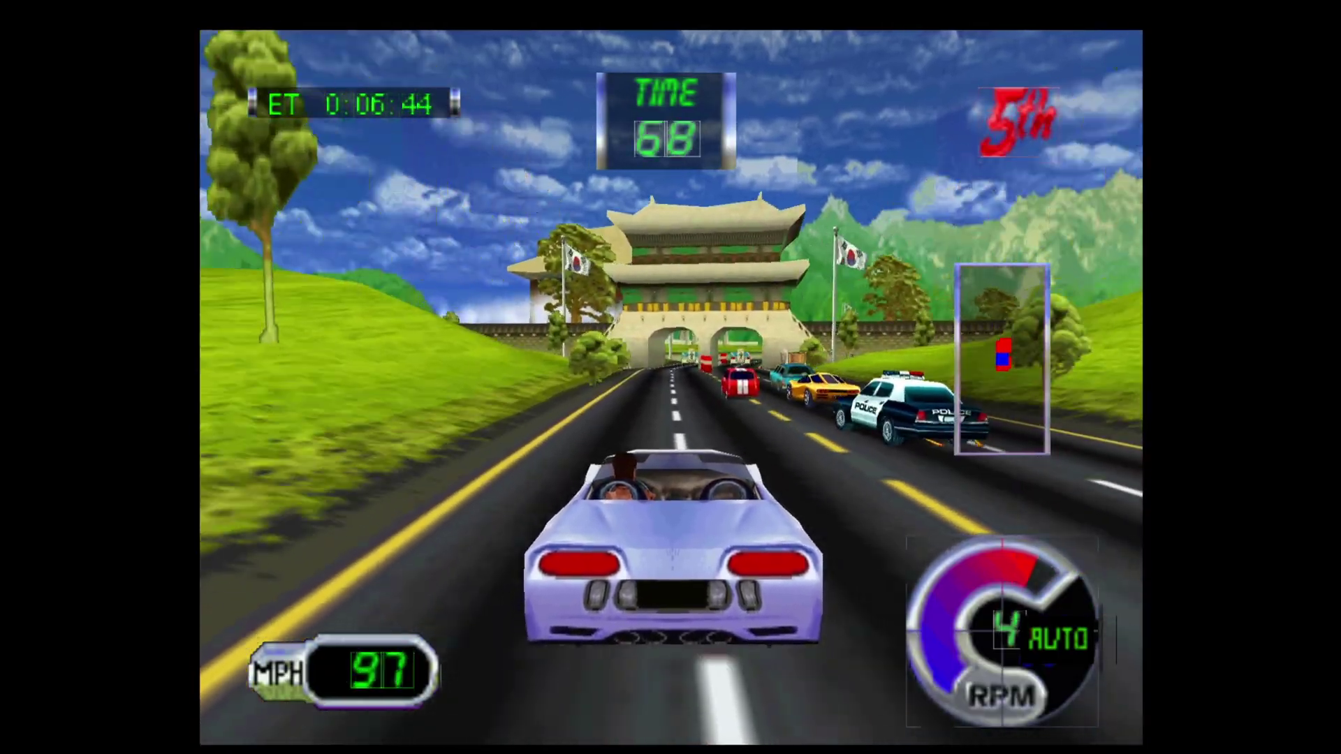
key(Up)
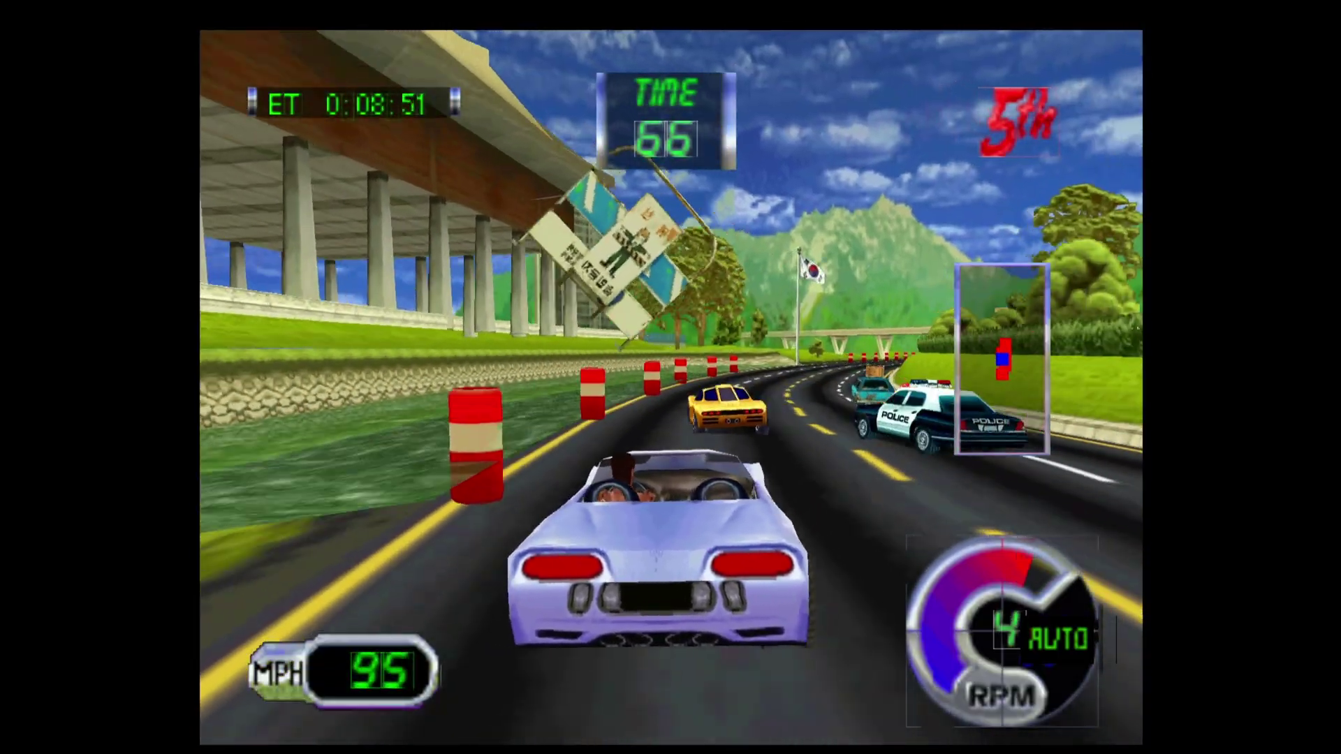
key(Up)
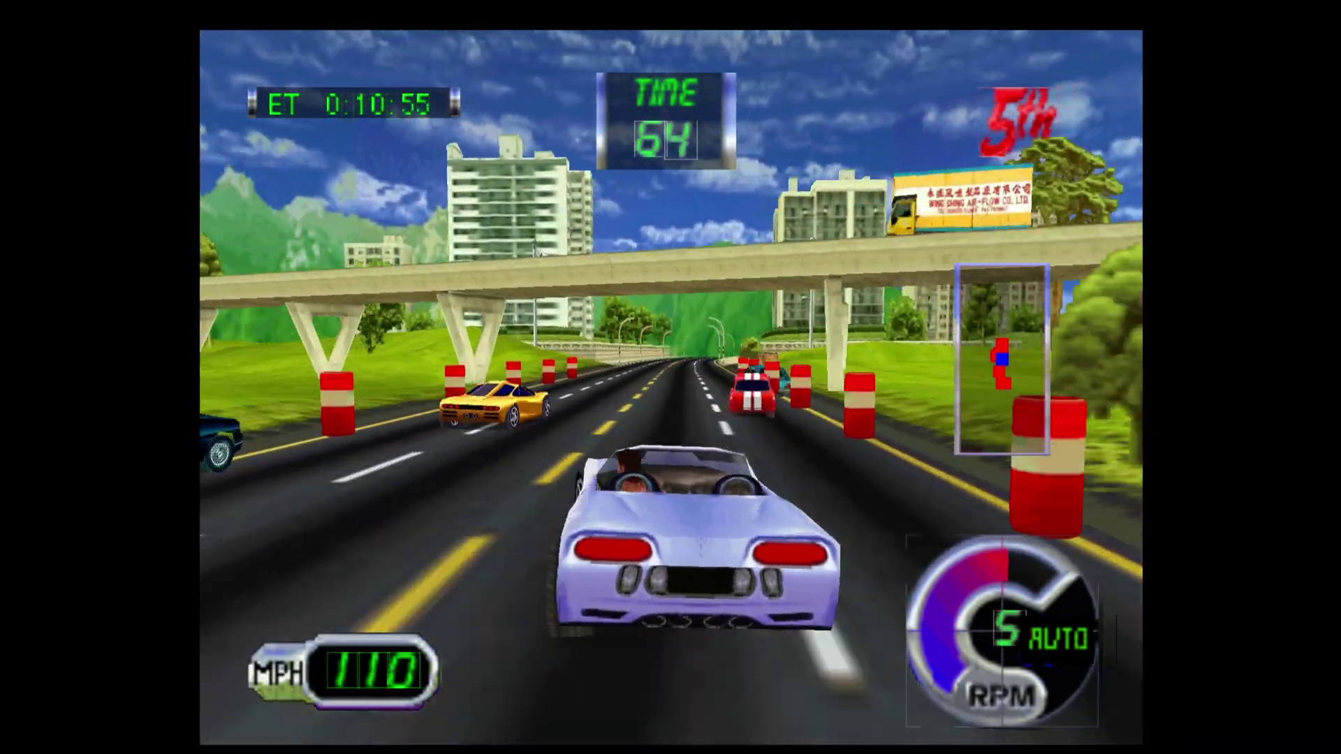
Steer off the wall, pass the teal station wagon, and climb into 2nd place.
key(Left)
key(Right)
key(Up)
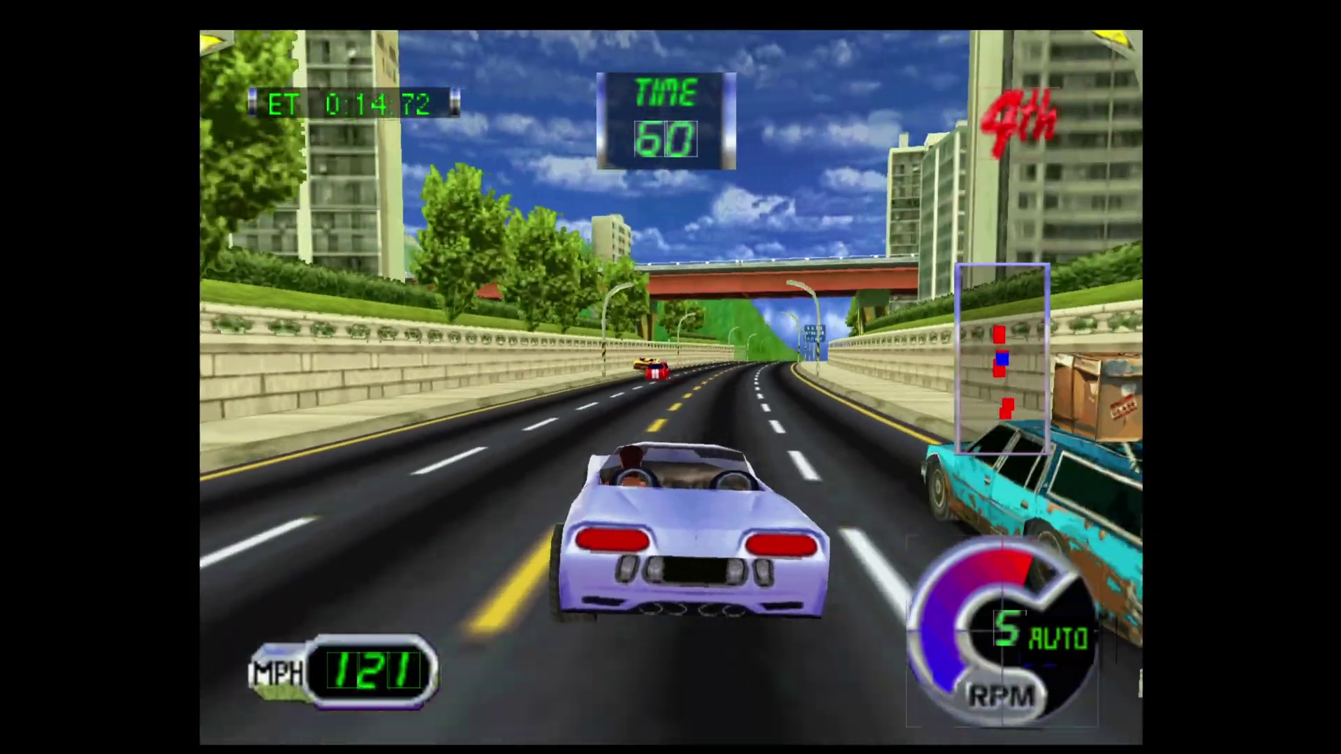
key(Up)
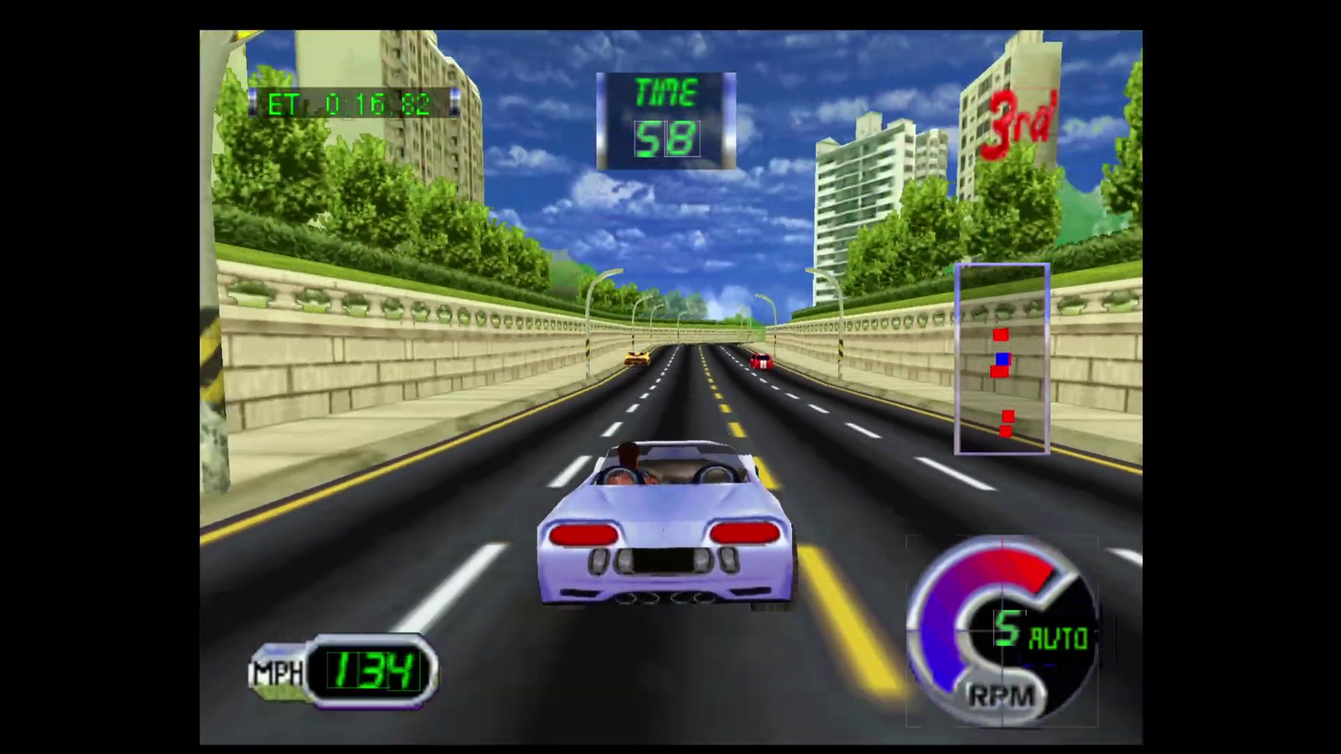
key(Up)
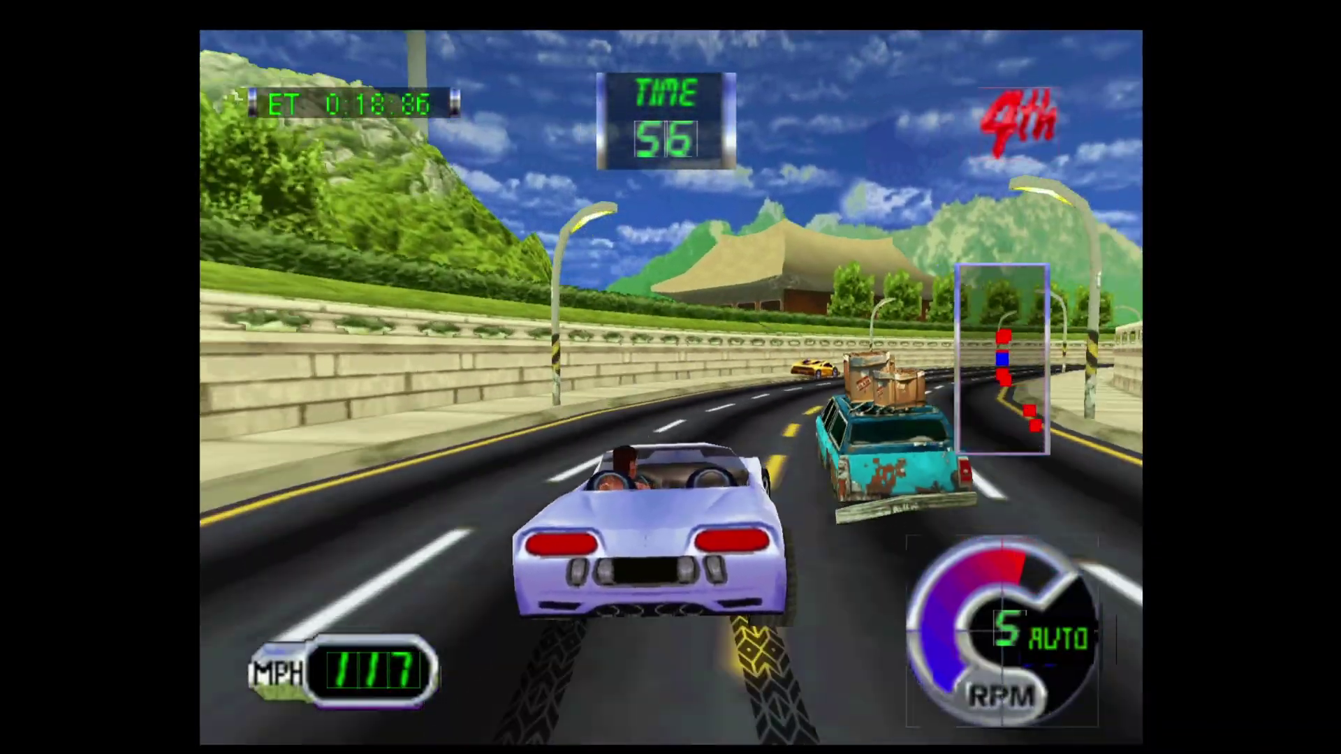
key(Up)
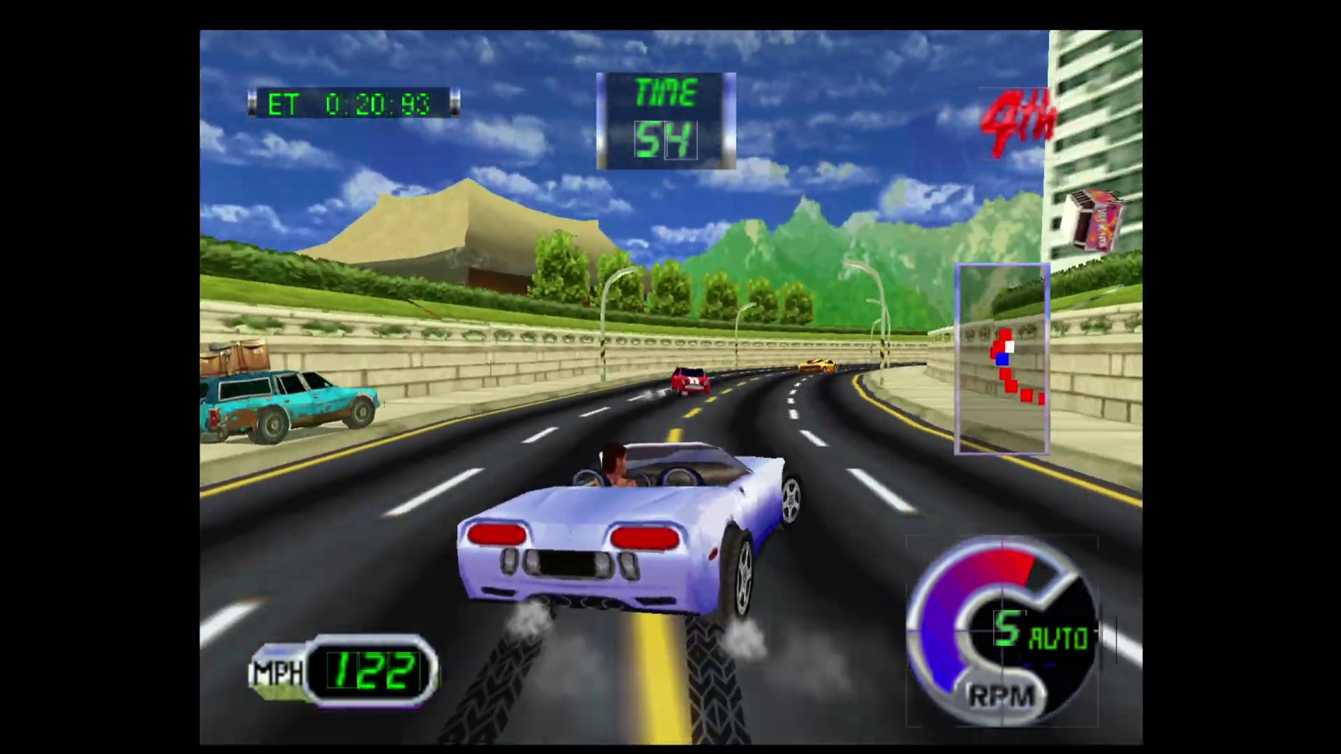
key(Right)
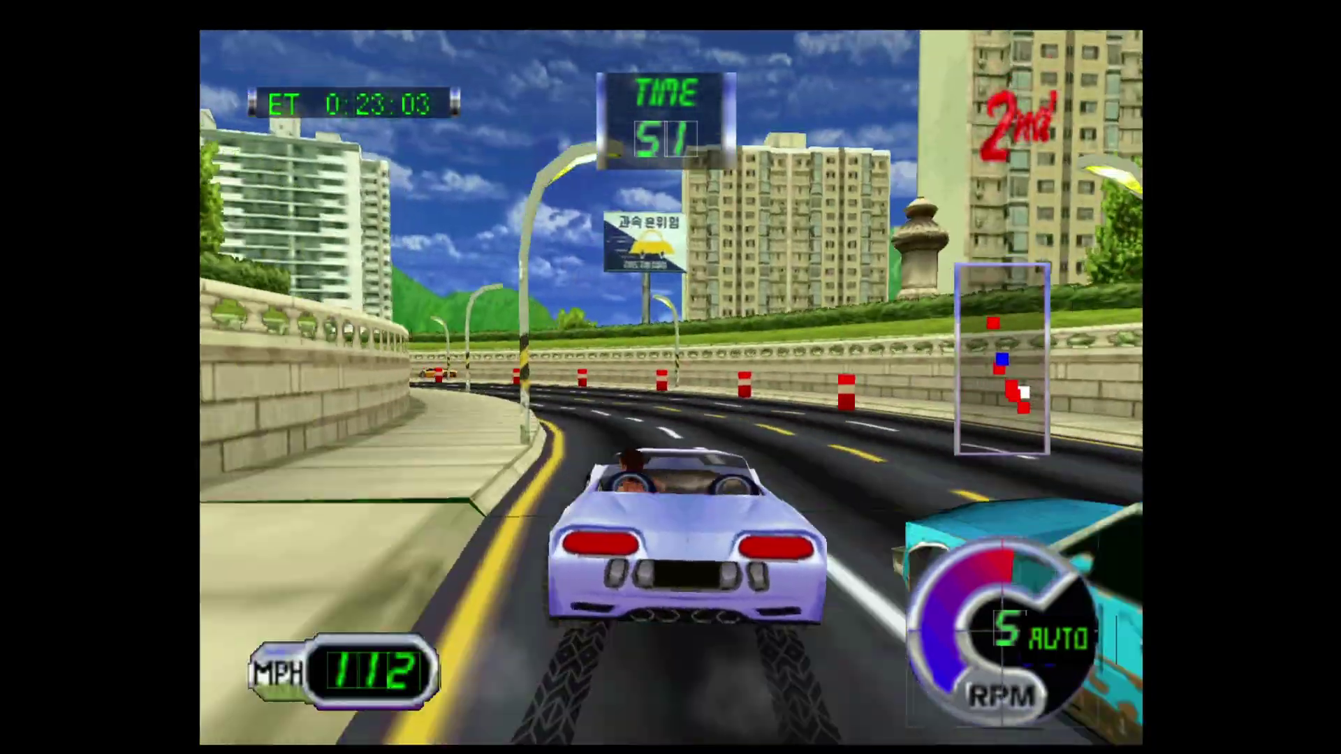